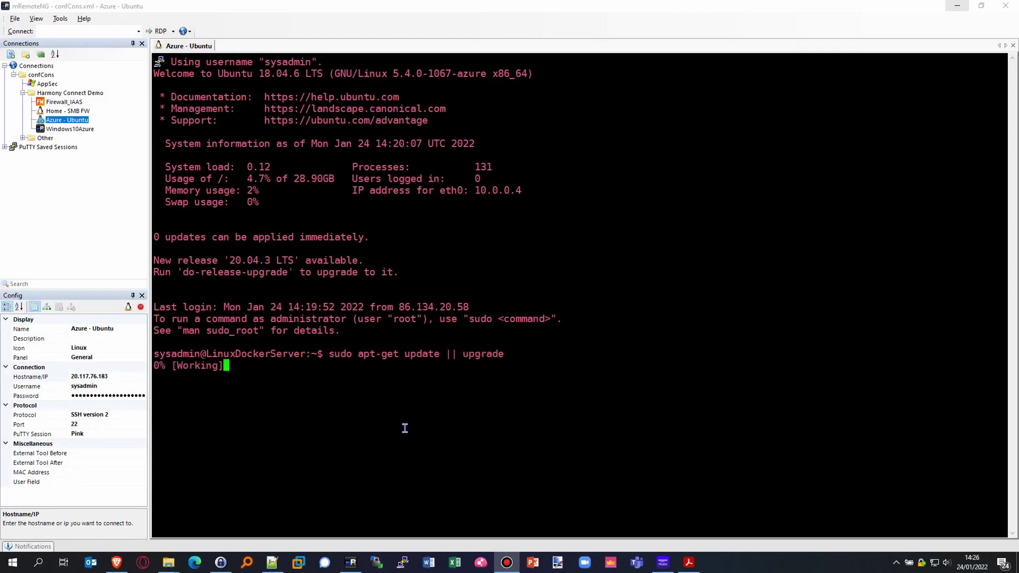
# Step: Finish the package update and install apt-transport-https, ca-certificates, curl, gnupg-agent and software-properties-common
pyautogui.press('Return')
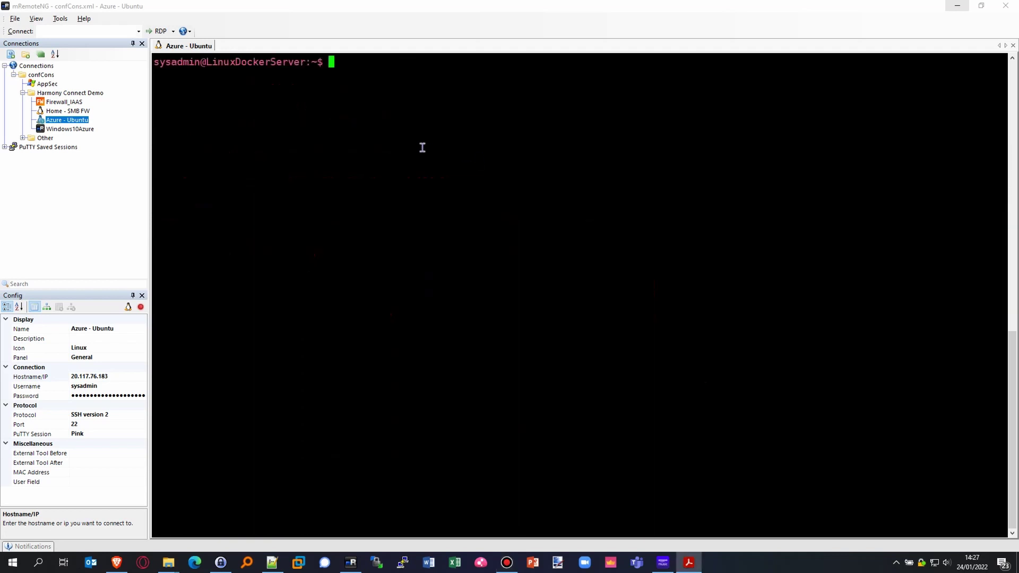
pyautogui.rightClick(421, 148)
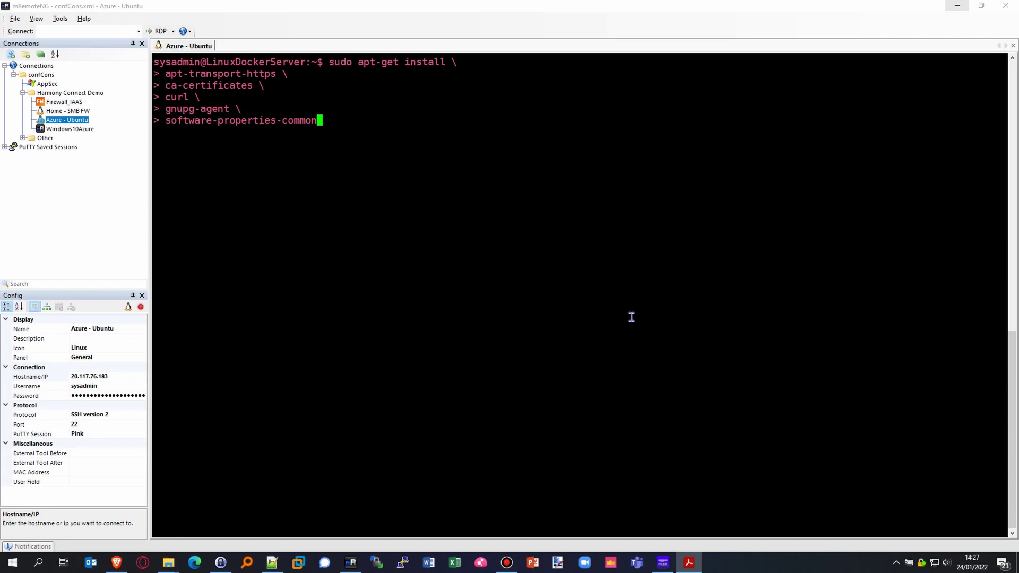
pyautogui.press('Return')
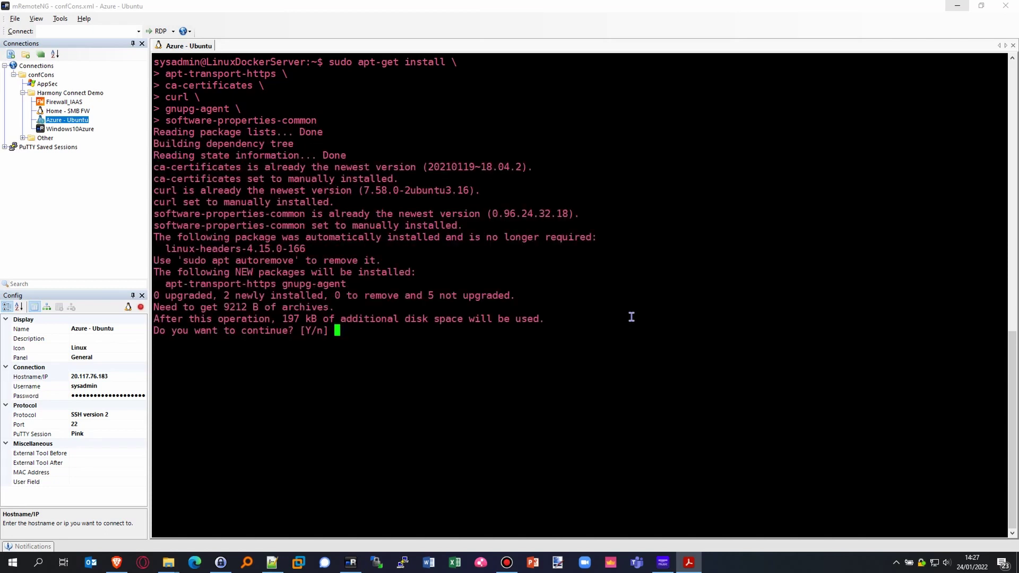
pyautogui.write('y')
pyautogui.press('Return')
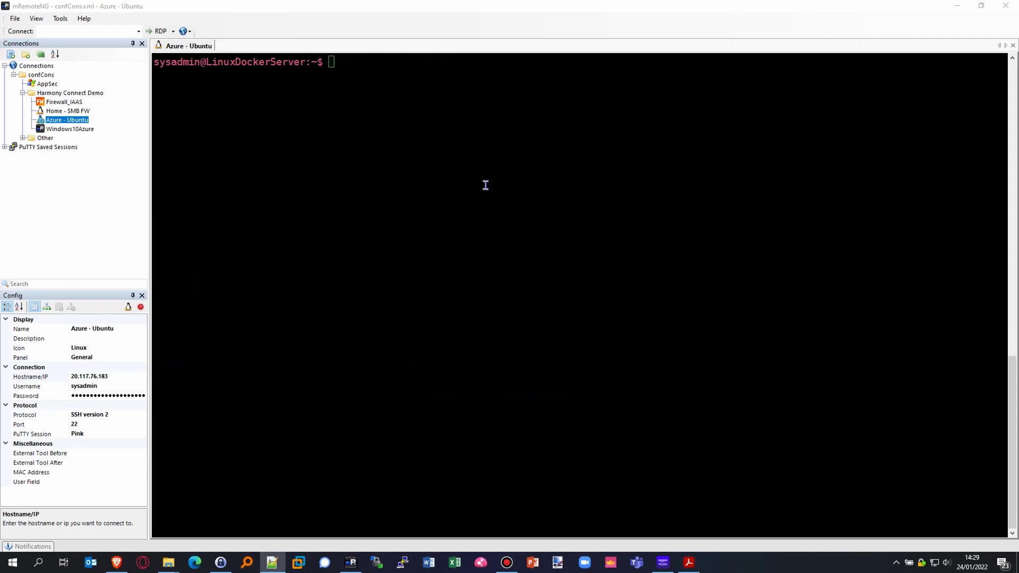
# Step: Add Docker's signing key, verify fingerprint 0EBFCD88, and add the Docker apt repository
pyautogui.click(480, 180)
pyautogui.rightClick(480, 180)
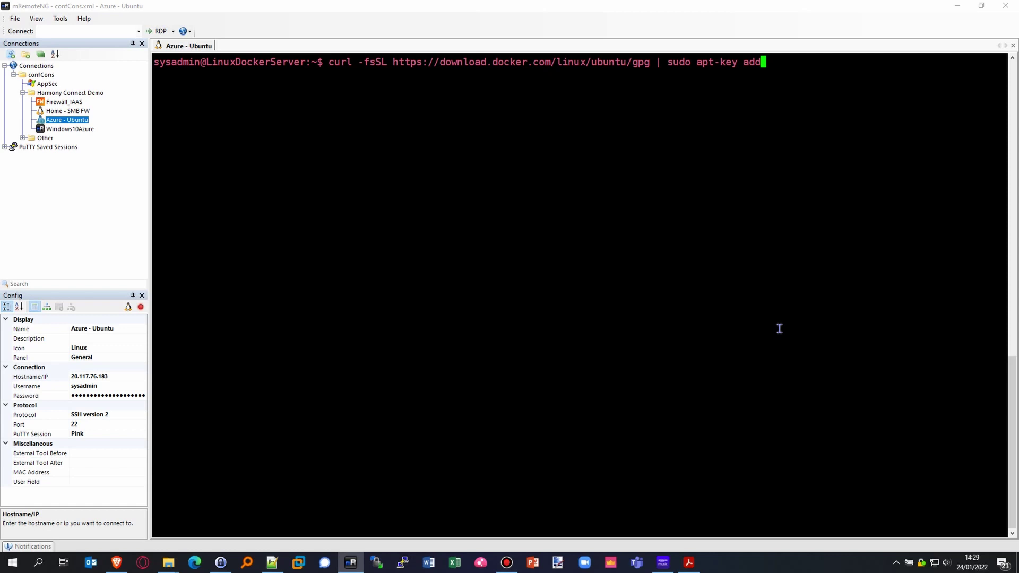
pyautogui.press('Return')
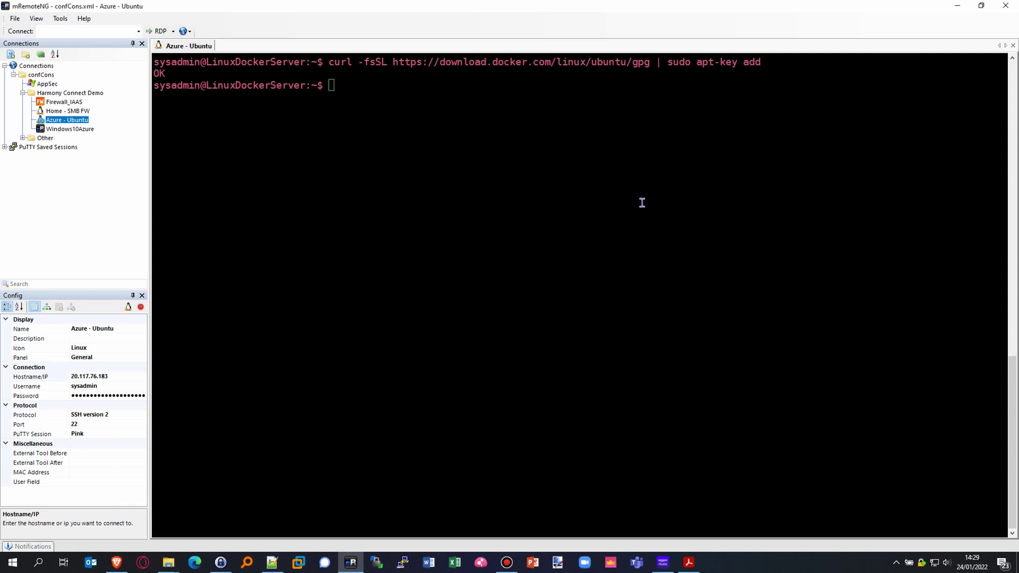
pyautogui.rightClick(642, 198)
pyautogui.press('Return')
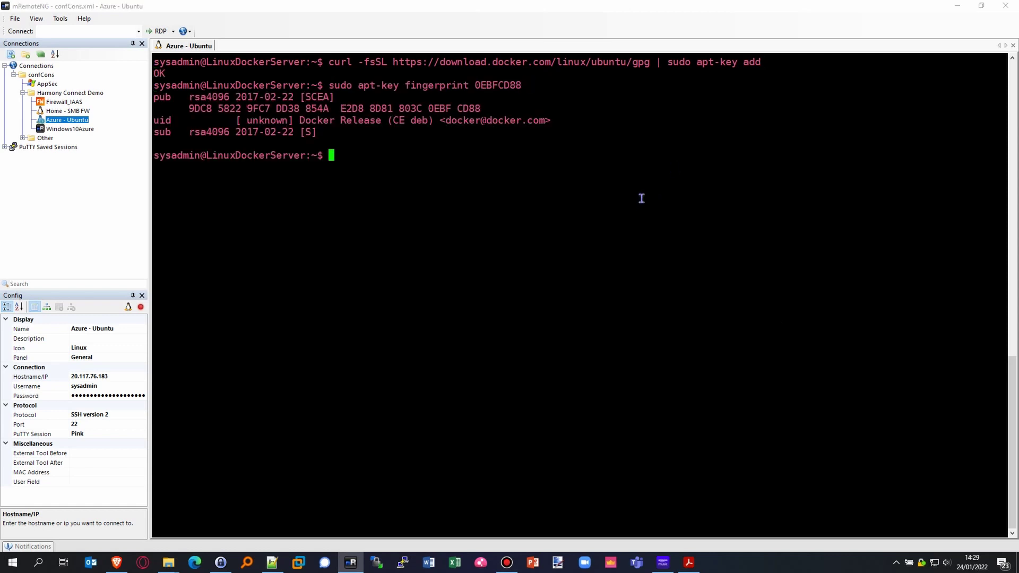
pyautogui.hotkey('alt', 'Tab')
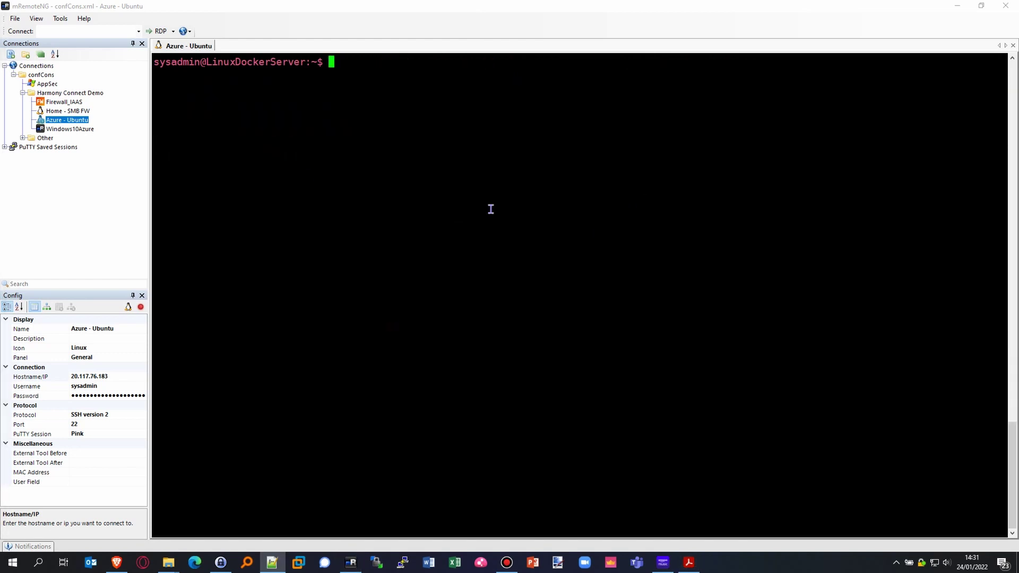
pyautogui.rightClick(489, 209)
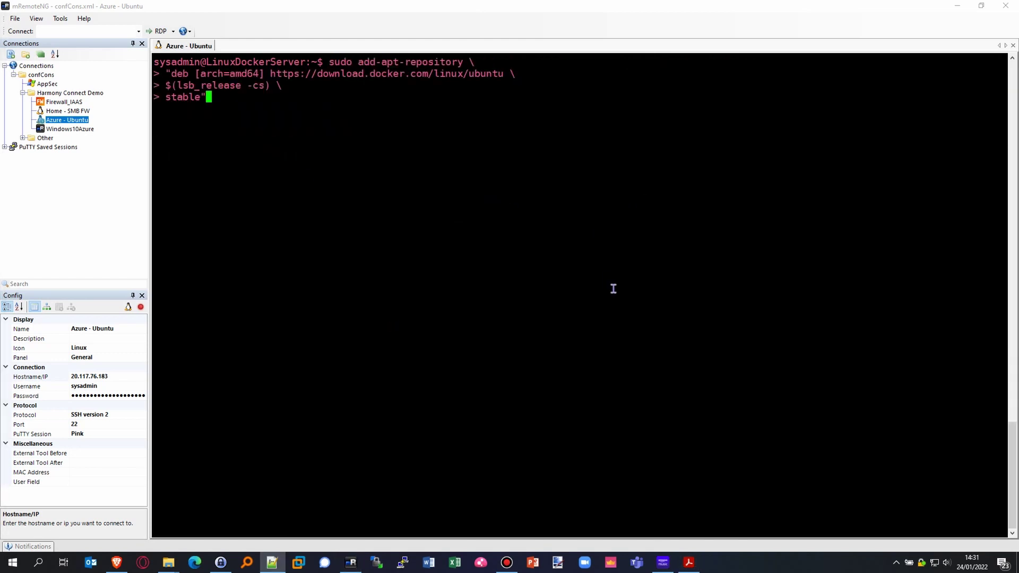
pyautogui.press('Return')
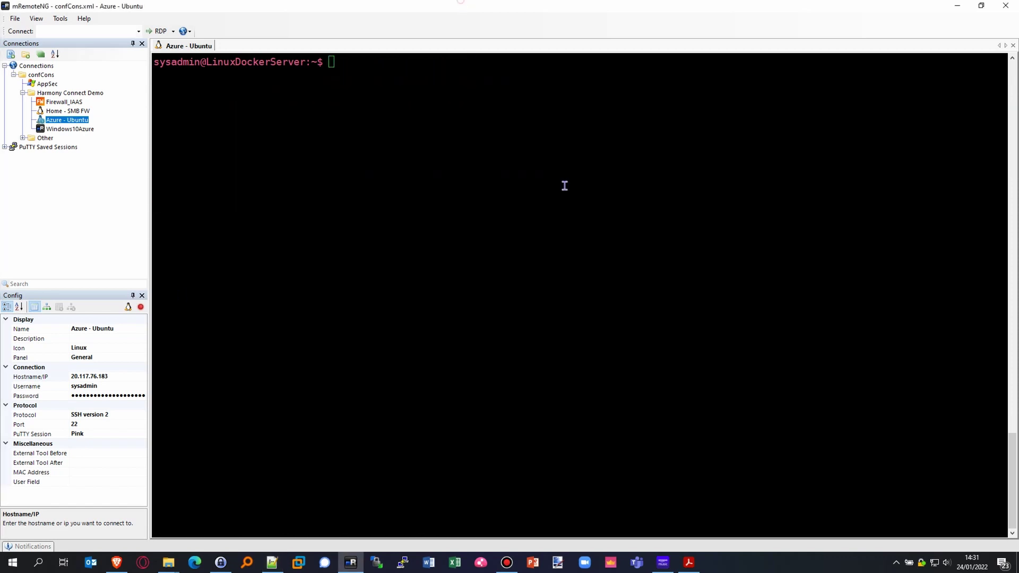
# Step: Install docker-ce, docker-ce-cli and containerd.io, confirming with y
pyautogui.rightClick(801, 224)
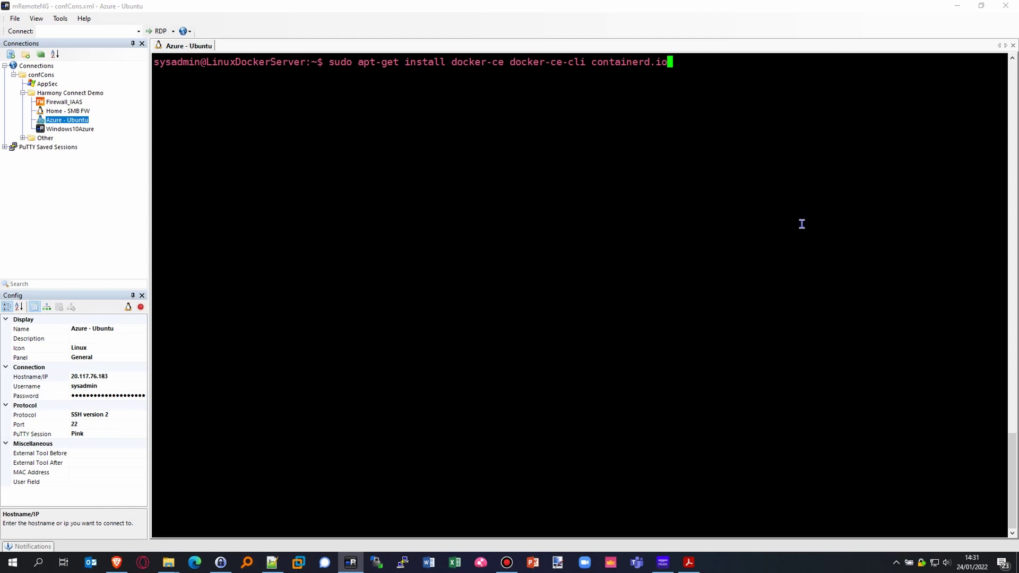
pyautogui.press('Return')
pyautogui.write('y')
pyautogui.press('Return')
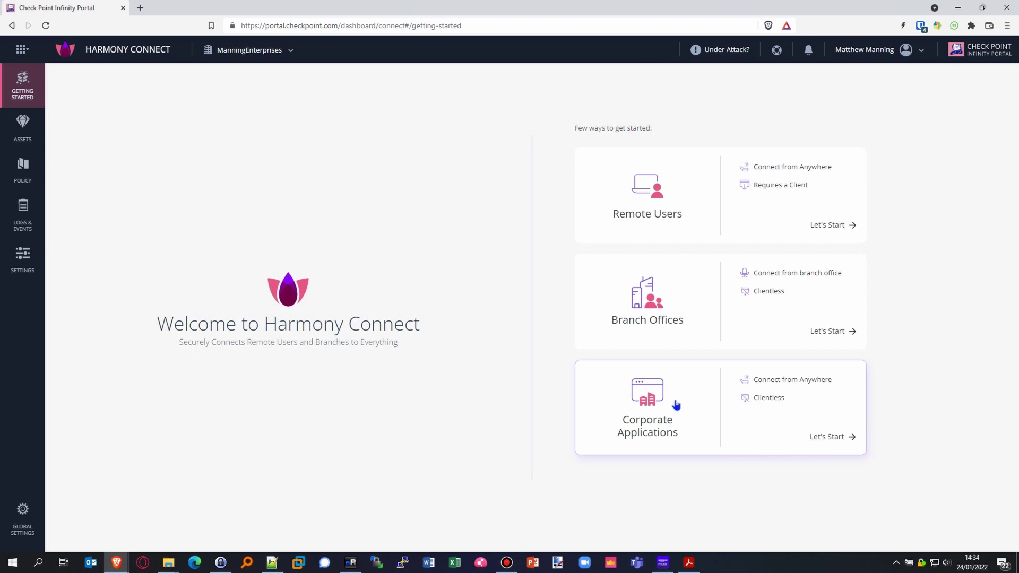
# Step: Create application site AzureDC in EU4 - Ireland and acknowledge the copied connector install command
pyautogui.click(828, 440)
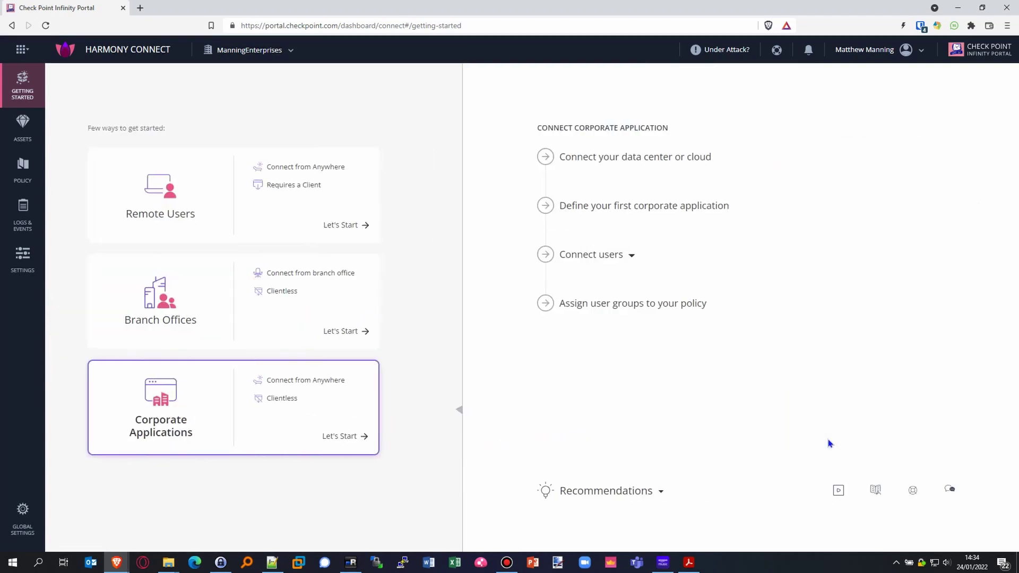
pyautogui.click(707, 158)
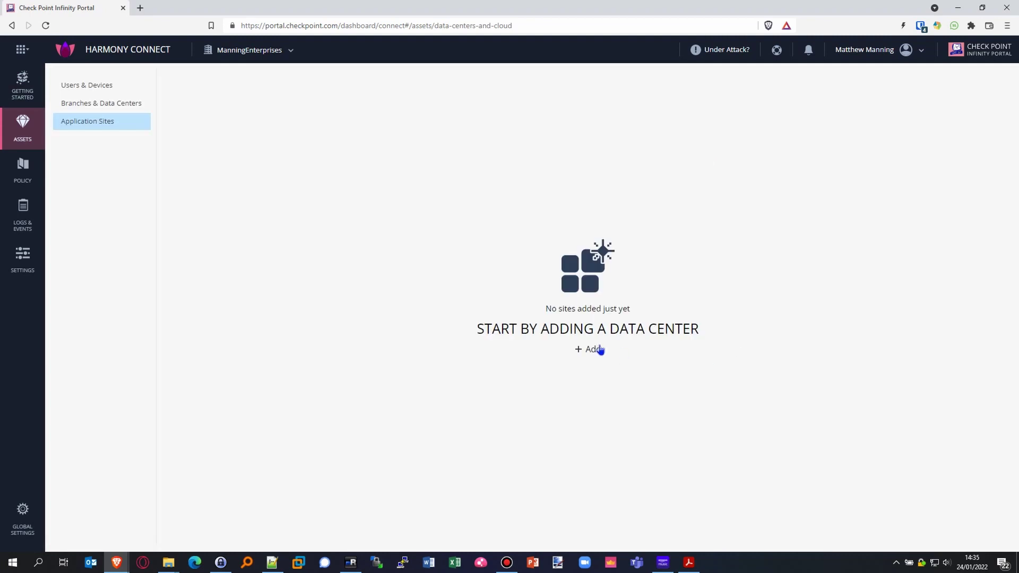
pyautogui.click(594, 351)
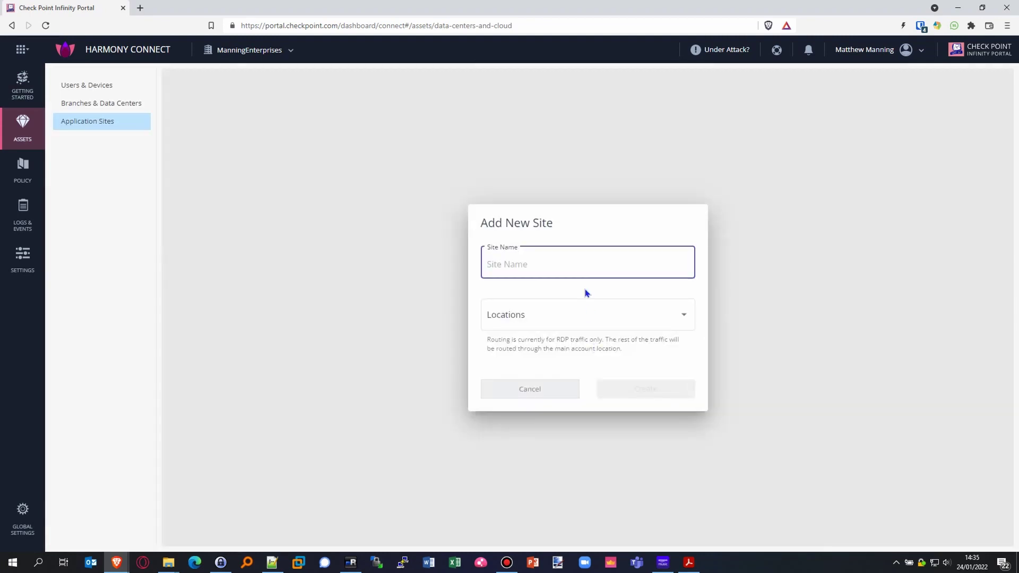
pyautogui.write('AzureDC')
pyautogui.click(577, 319)
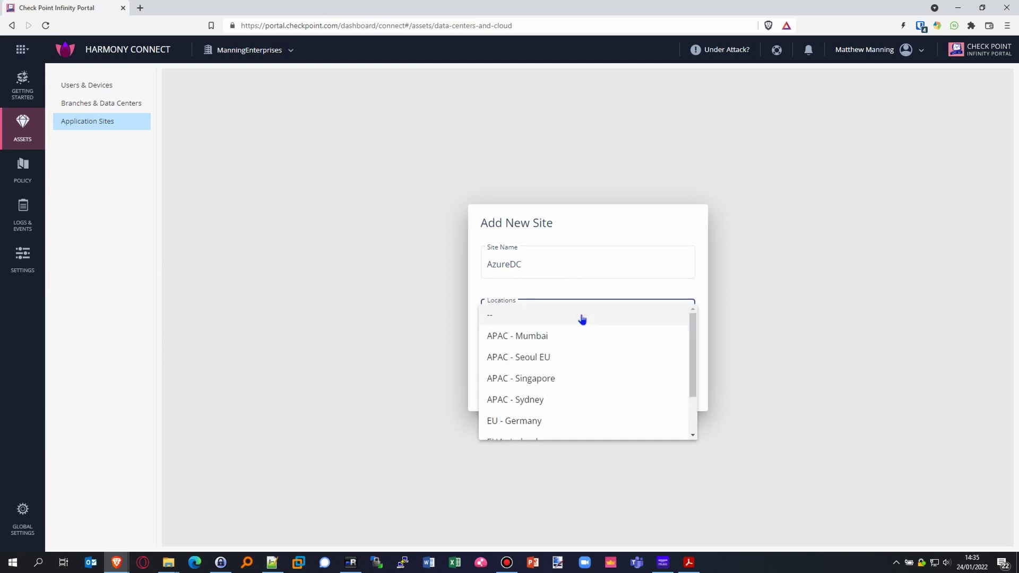
pyautogui.moveTo(695, 337); pyautogui.dragTo(701, 398)
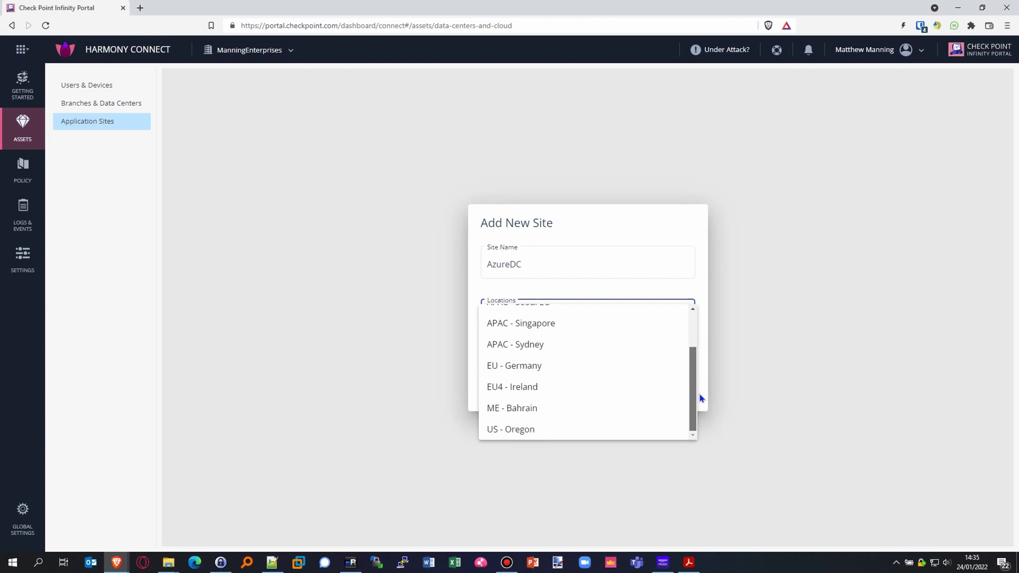
pyautogui.click(523, 392)
pyautogui.click(665, 400)
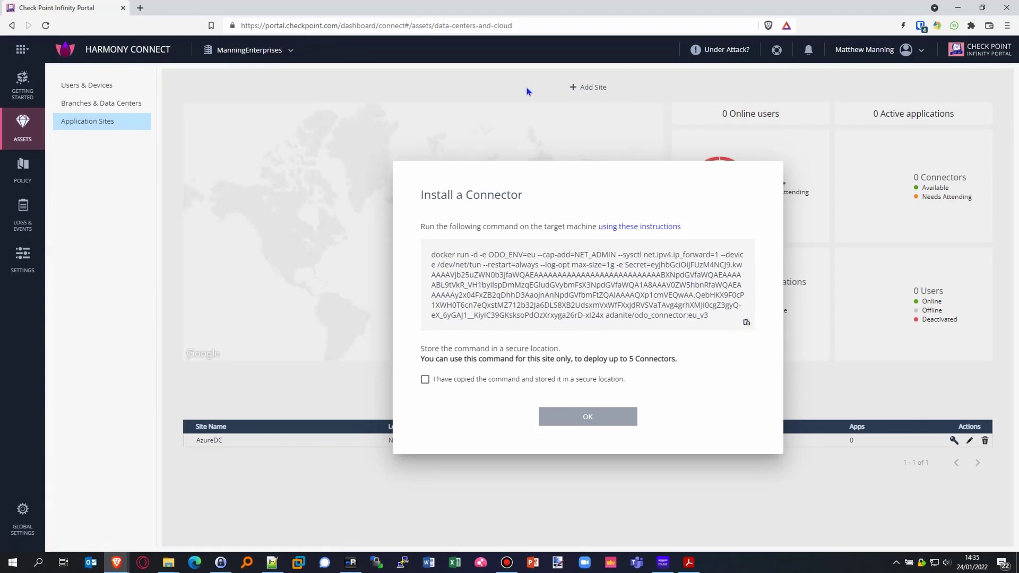
pyautogui.click(425, 379)
pyautogui.click(587, 418)
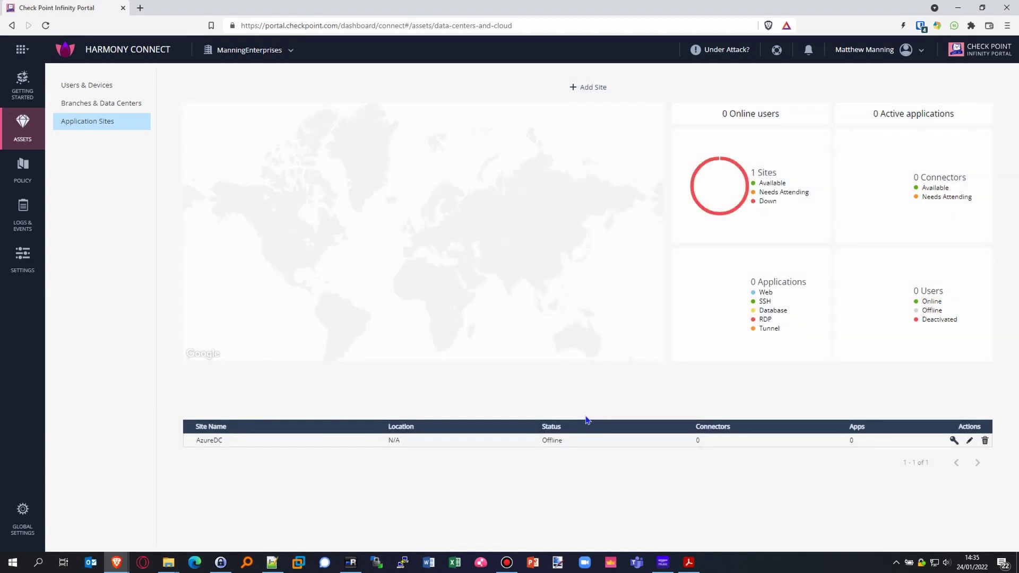
# Step: Run the connector's docker run command with sudo on the Ubuntu server
pyautogui.hotkey('alt', 'Tab')
pyautogui.write('sudo')
pyautogui.rightClick(885, 332)
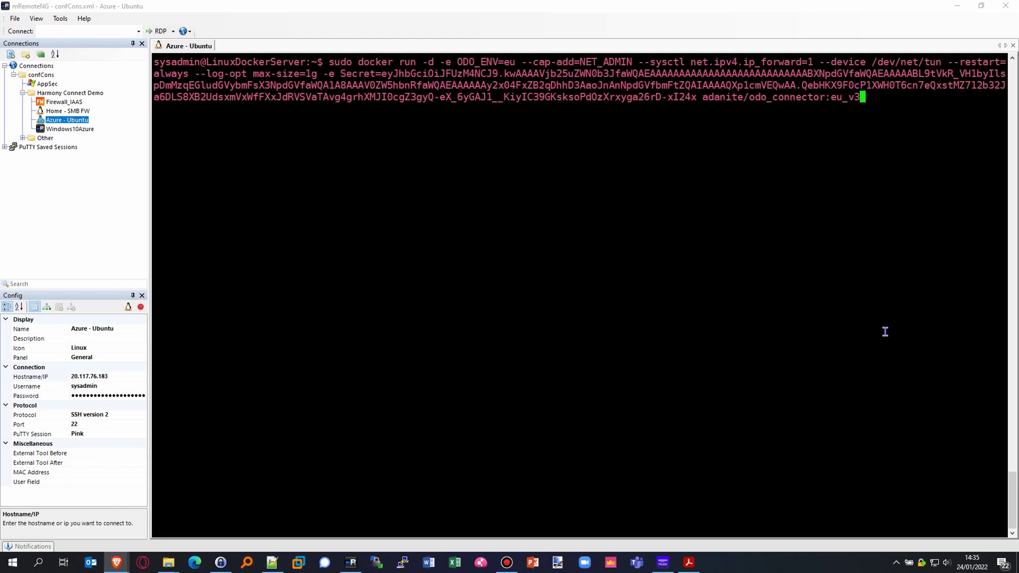
pyautogui.press('Return')
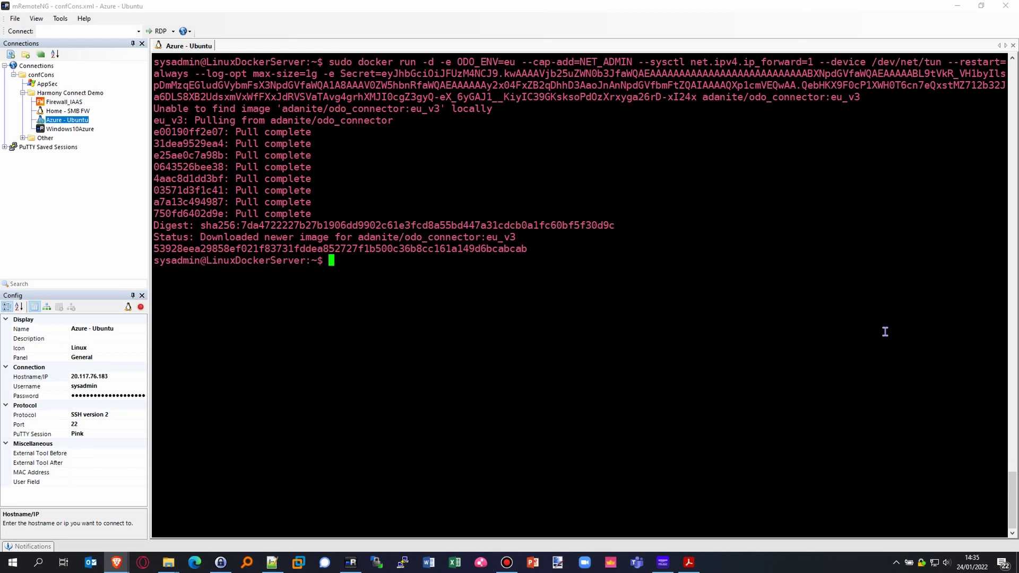
# Step: Clear the terminal and check with sudo docker ps that the connector container is running
pyautogui.hotkey('ctrl', 'l')
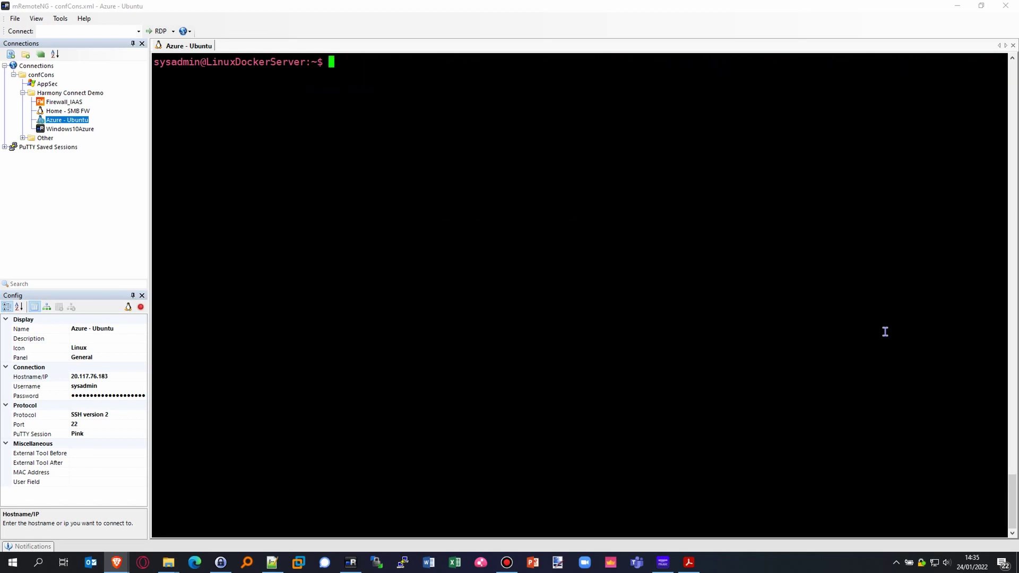
pyautogui.write('sudo docker ps')
pyautogui.press('Return')
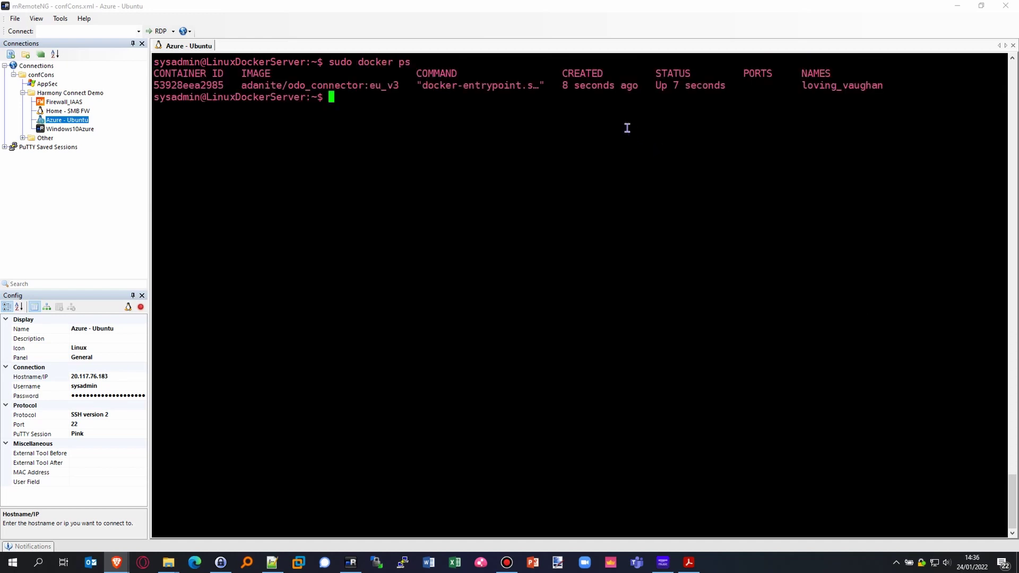
pyautogui.moveTo(557, 87); pyautogui.dragTo(642, 85)
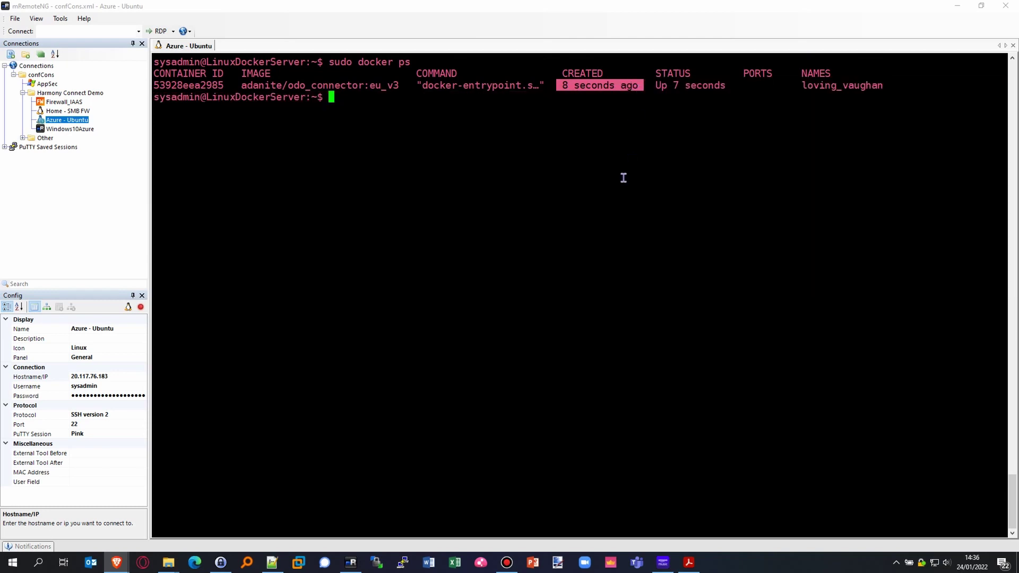
pyautogui.click(515, 404)
pyautogui.hotkey('alt', 'Tab')
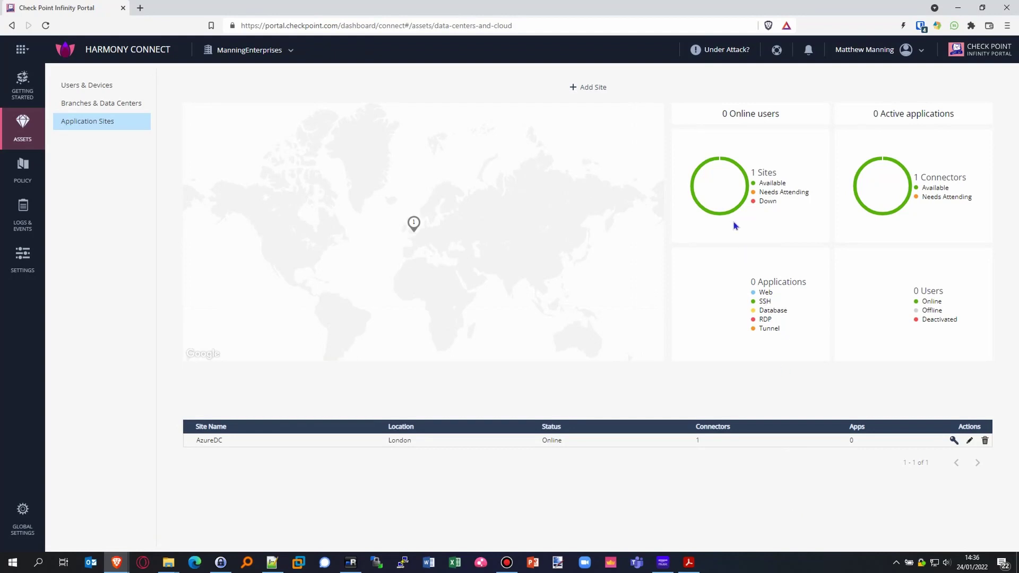
# Step: Check AzureDC is online, then open Corporate Applications' Connect users options, backing out of Identity Provider
pyautogui.moveTo(725, 214)
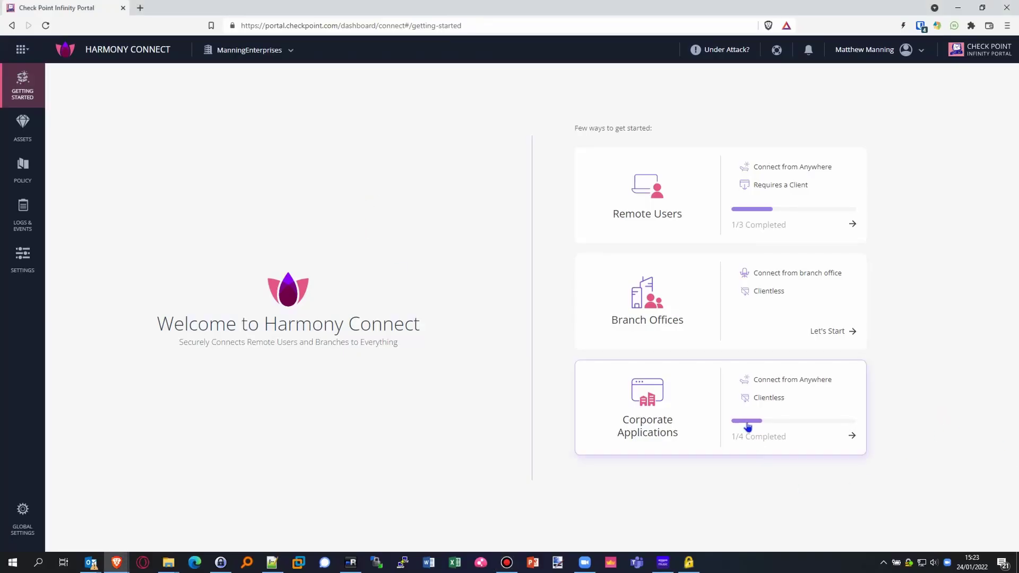
pyautogui.click(852, 438)
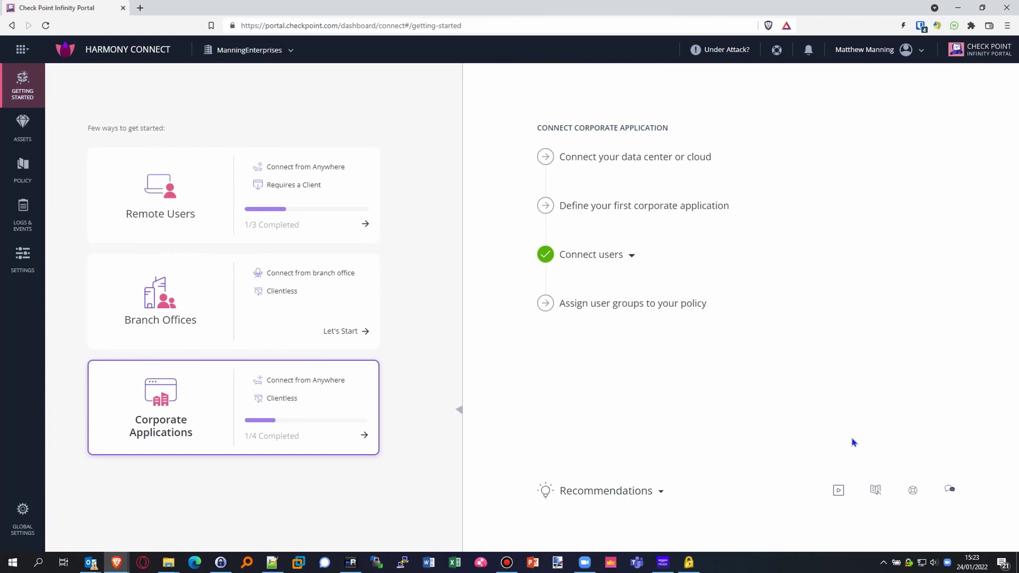
pyautogui.click(631, 255)
pyautogui.click(588, 291)
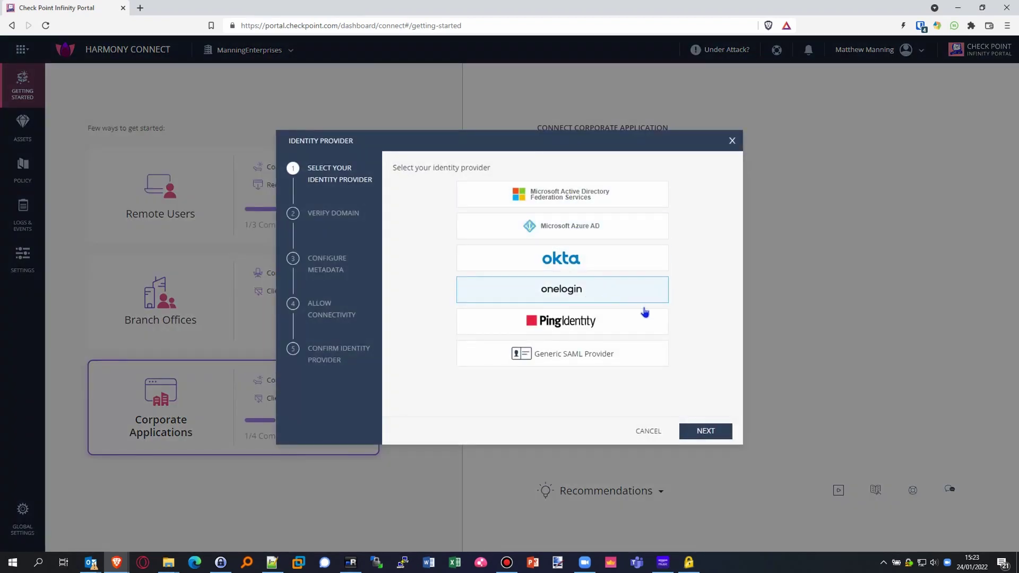
pyautogui.click(653, 435)
pyautogui.click(632, 255)
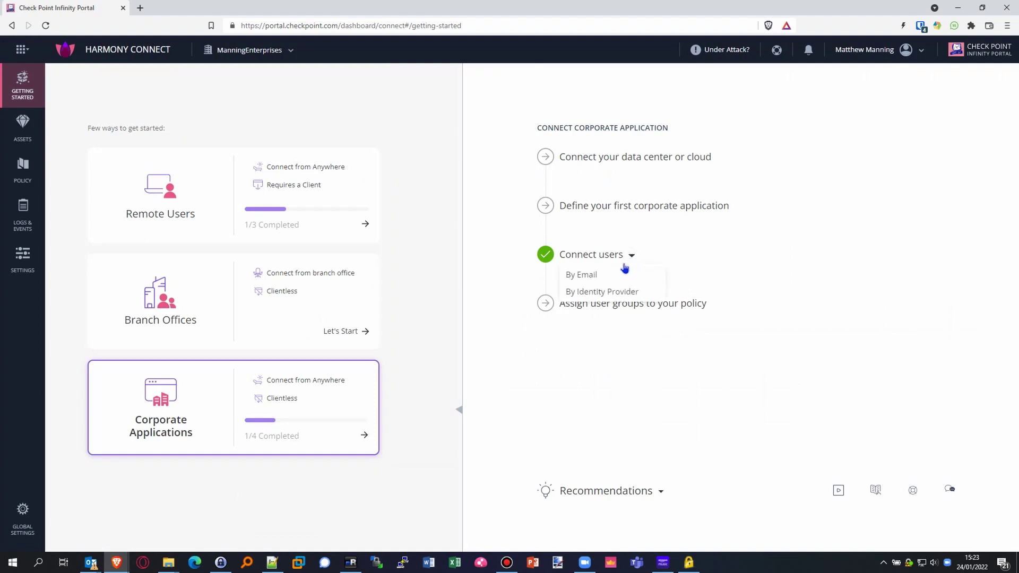
# Step: Invite a new user by e-mail with their full name and address, then select the generated password in the welcome e-mail
pyautogui.click(580, 277)
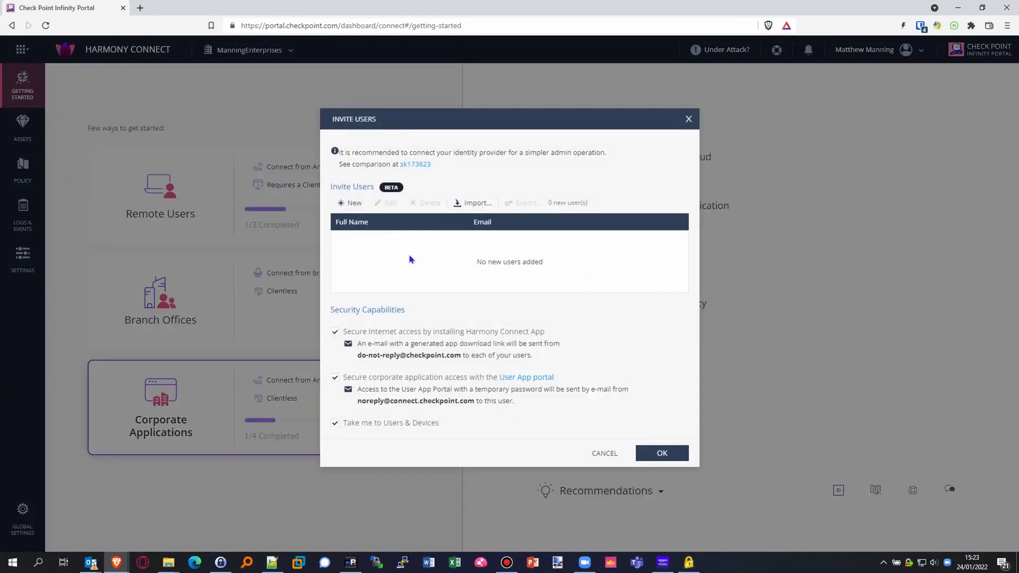
pyautogui.click(353, 203)
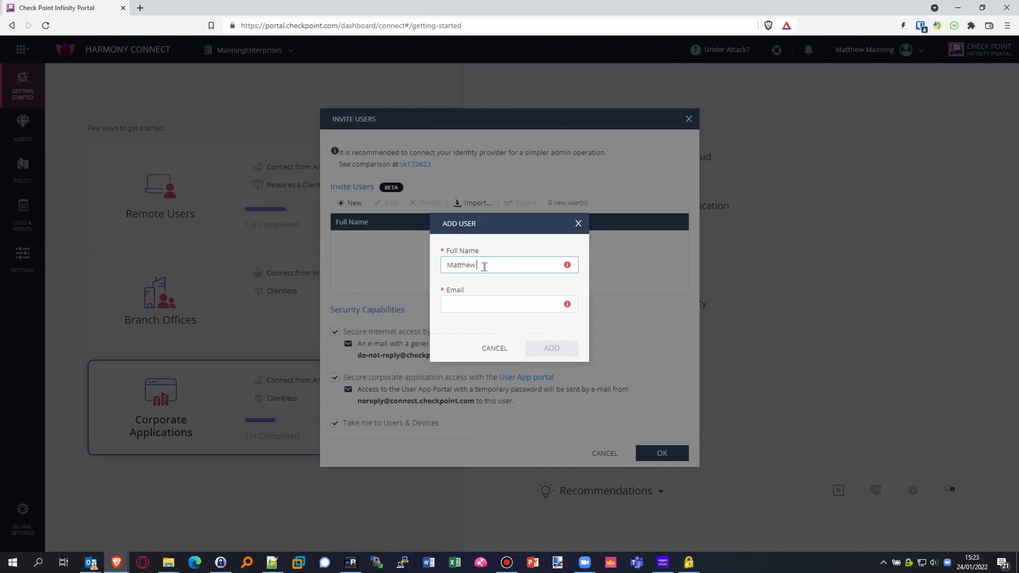
pyautogui.press('Tab')
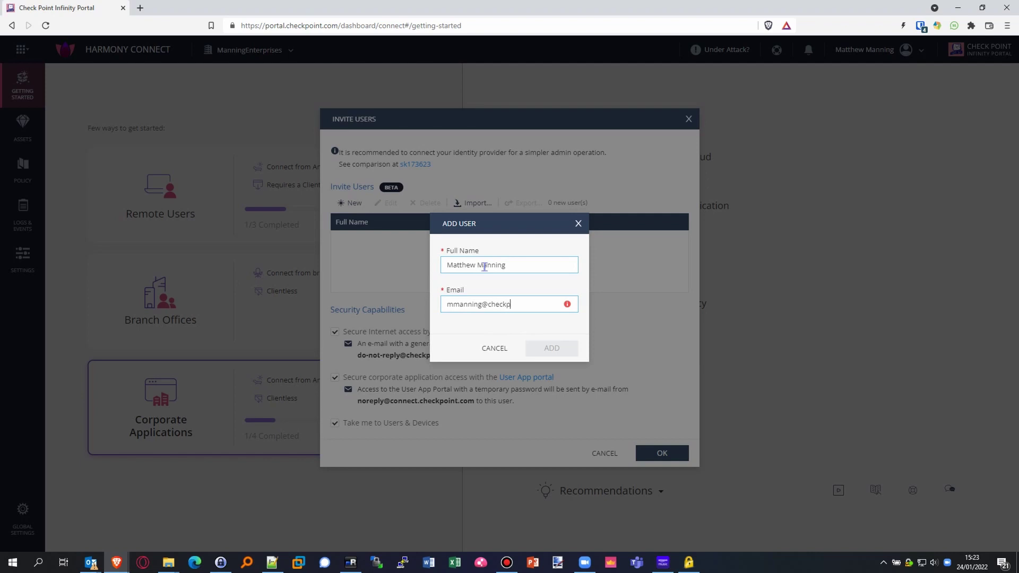
pyautogui.click(557, 348)
pyautogui.click(681, 457)
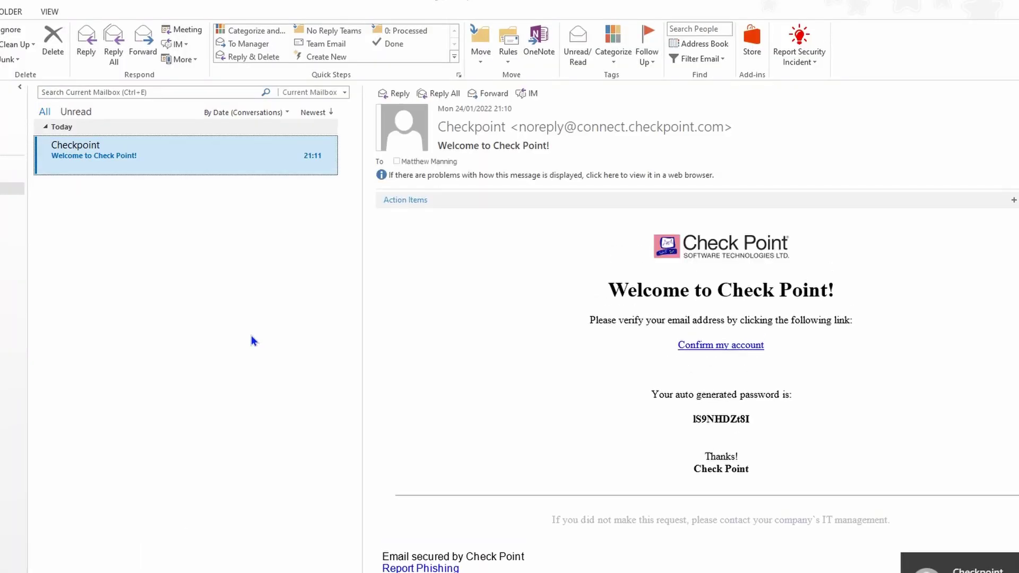
pyautogui.moveTo(692, 418)
pyautogui.mouseDown()
pyautogui.moveTo(757, 423)
pyautogui.moveTo(692, 417)
pyautogui.mouseUp()
# Step: Copy the temporary password and log in through the account confirmation link with the user's e-mail
pyautogui.rightClick(733, 418)
pyautogui.click(764, 425)
pyautogui.click(735, 346)
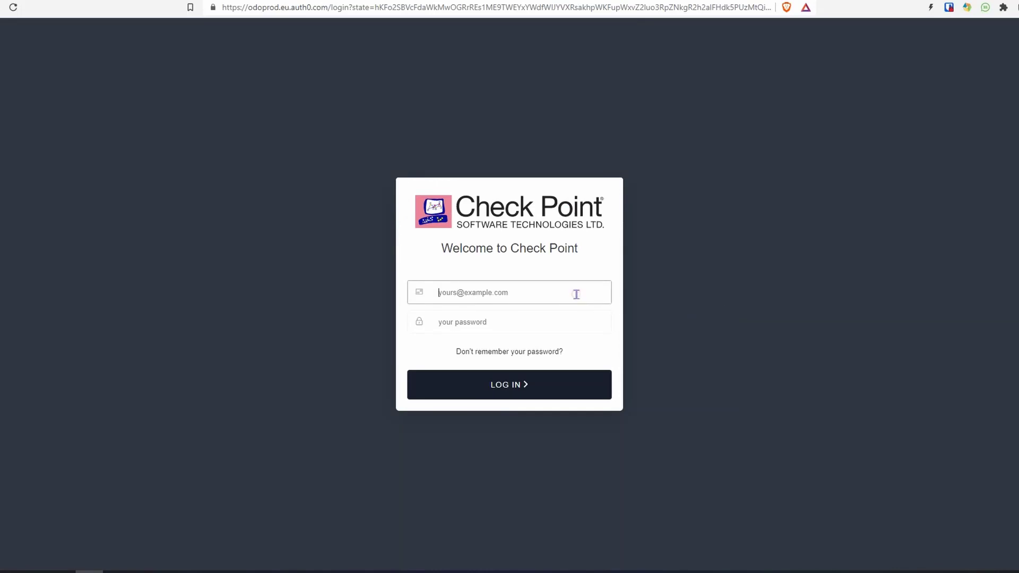
pyautogui.hotkey('ctrl', 'v')
pyautogui.click(564, 387)
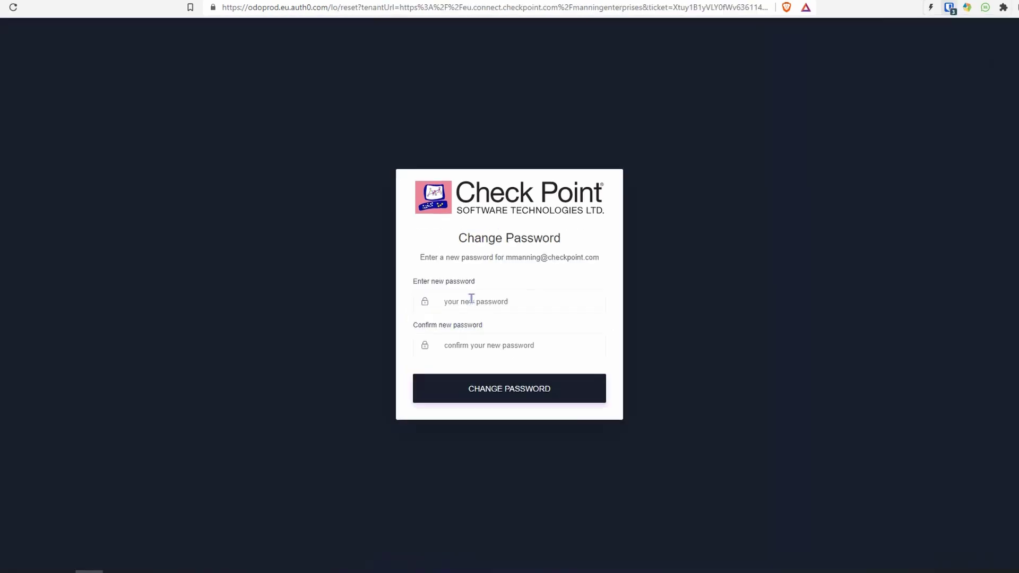
# Step: Enter and confirm a new password, then submit the password change
pyautogui.click(471, 295)
pyautogui.hotkey('ctrl', 'v')
pyautogui.click(527, 346)
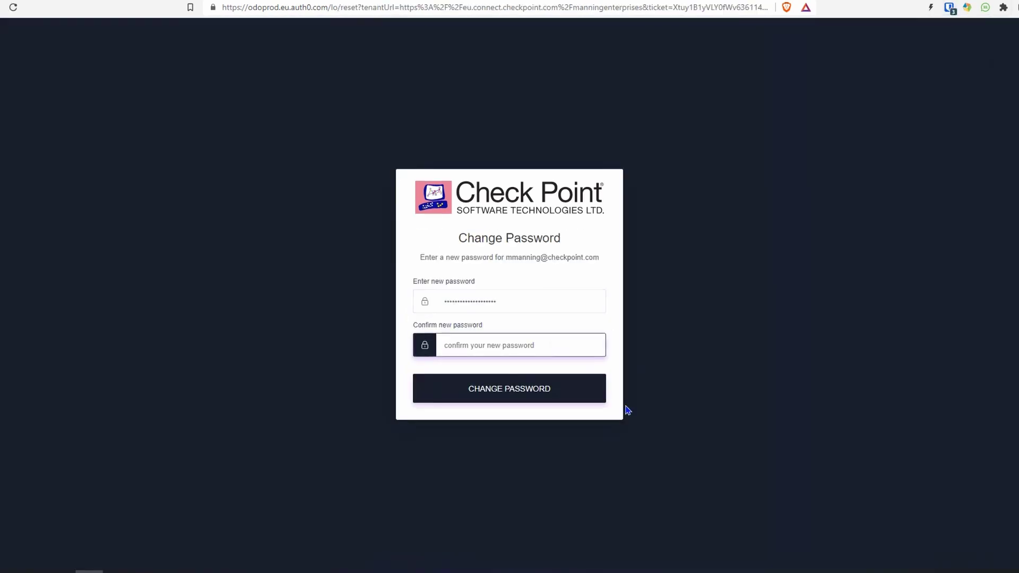
pyautogui.hotkey('ctrl', 'v')
pyautogui.click(587, 393)
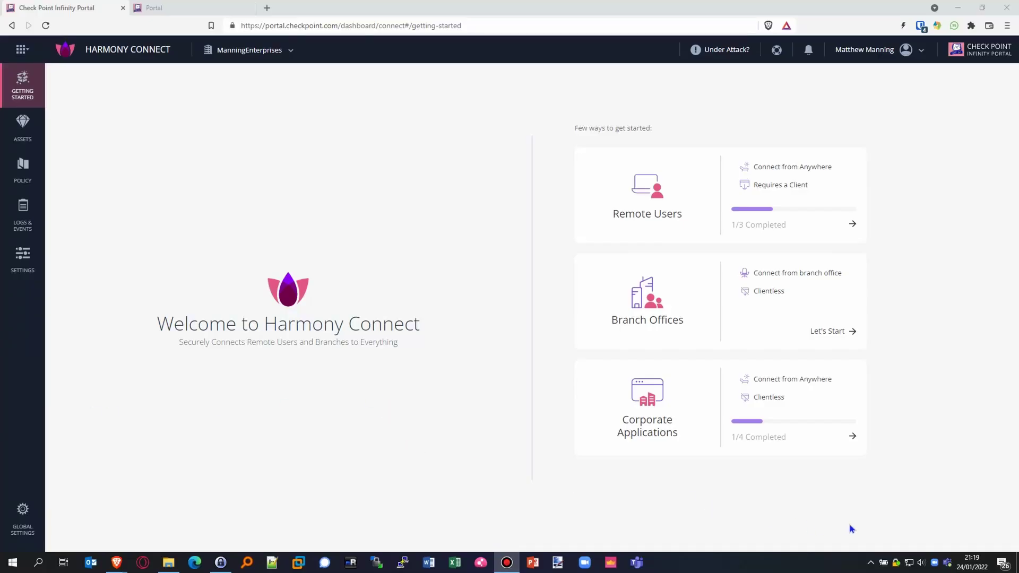
# Step: Start a new application in Application Access of type RDP with Browser-based RDP access
pyautogui.click(854, 440)
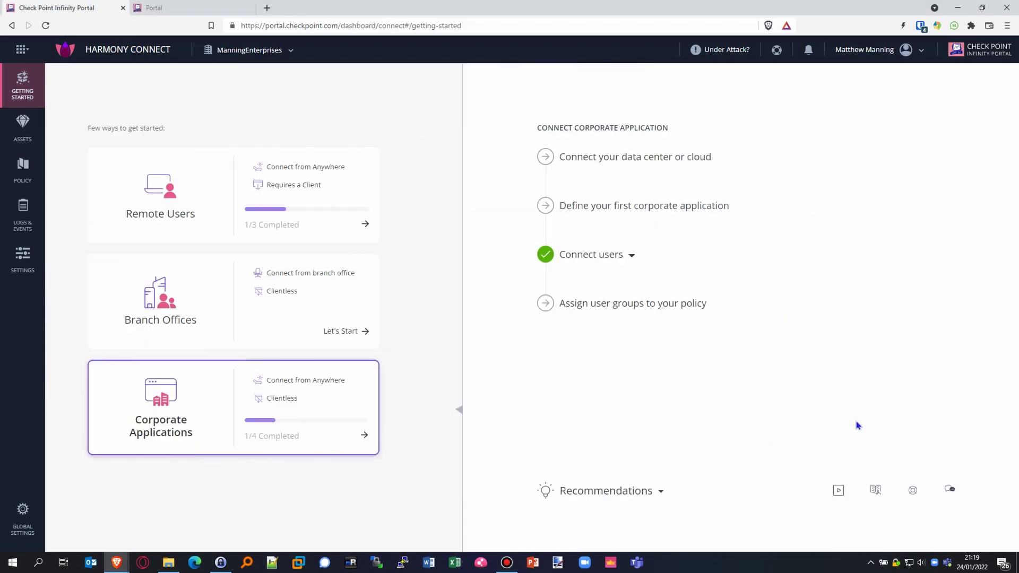
pyautogui.click(726, 211)
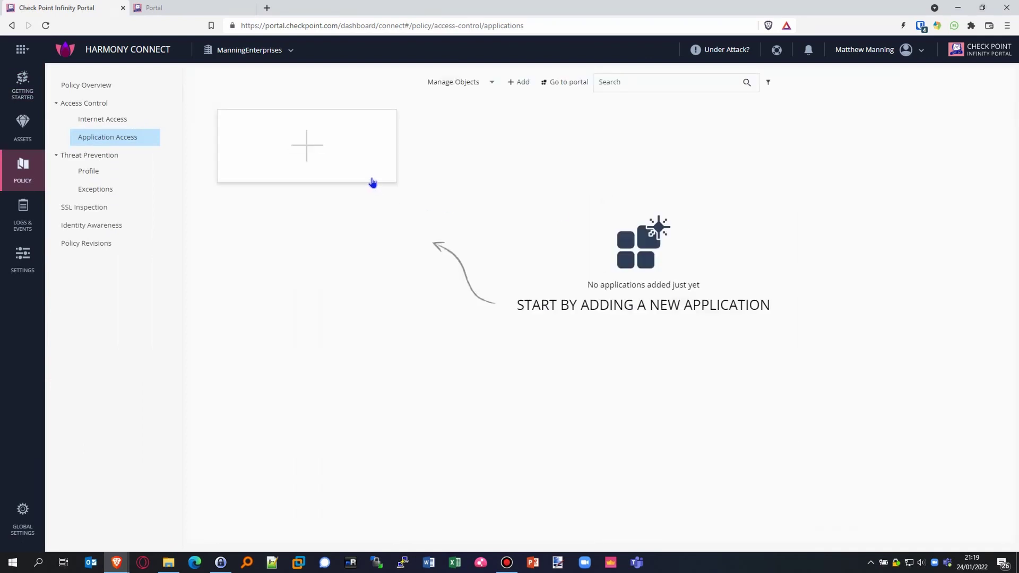
pyautogui.click(373, 183)
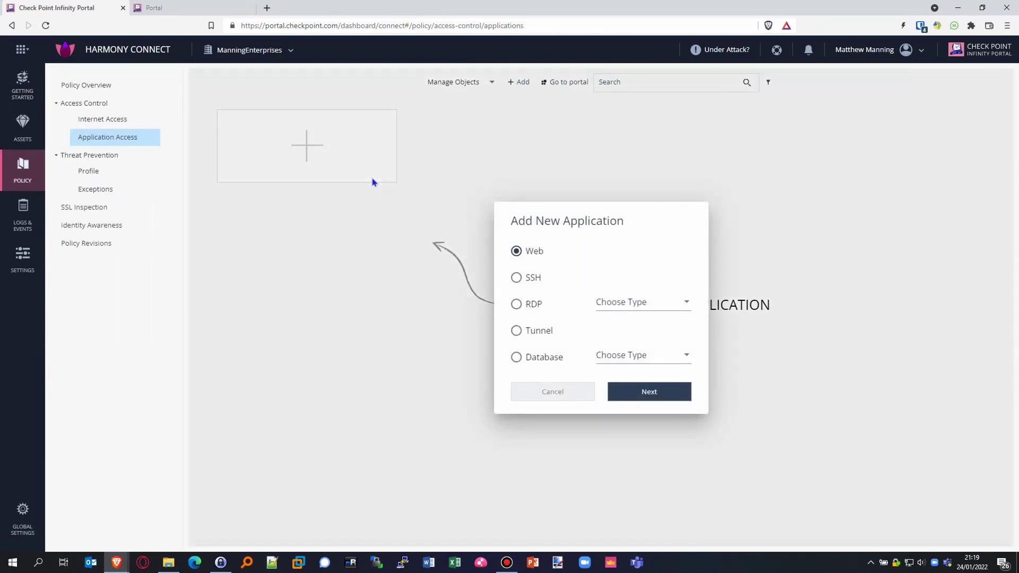
pyautogui.click(516, 307)
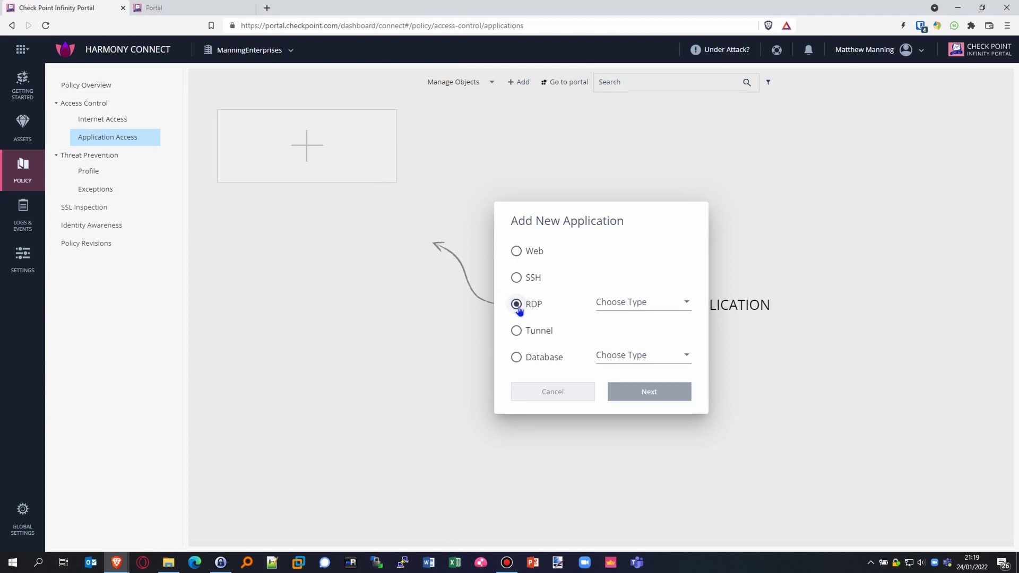
pyautogui.click(633, 307)
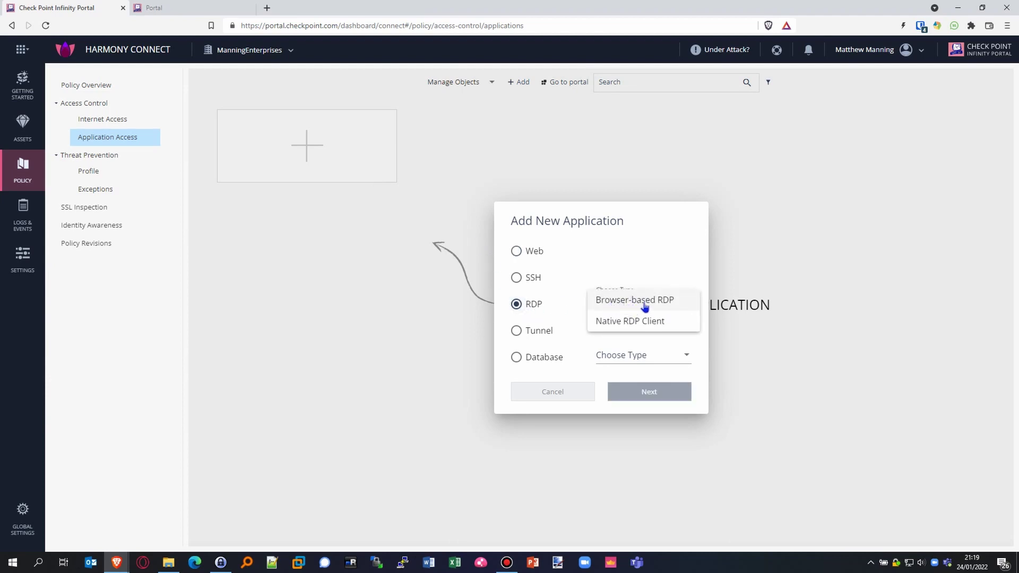
pyautogui.click(687, 309)
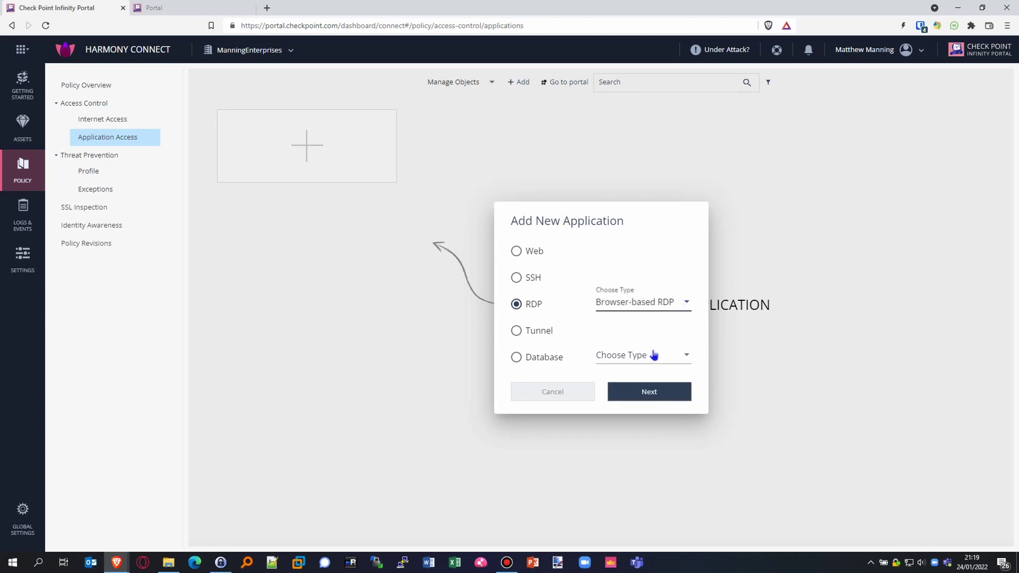
pyautogui.click(683, 398)
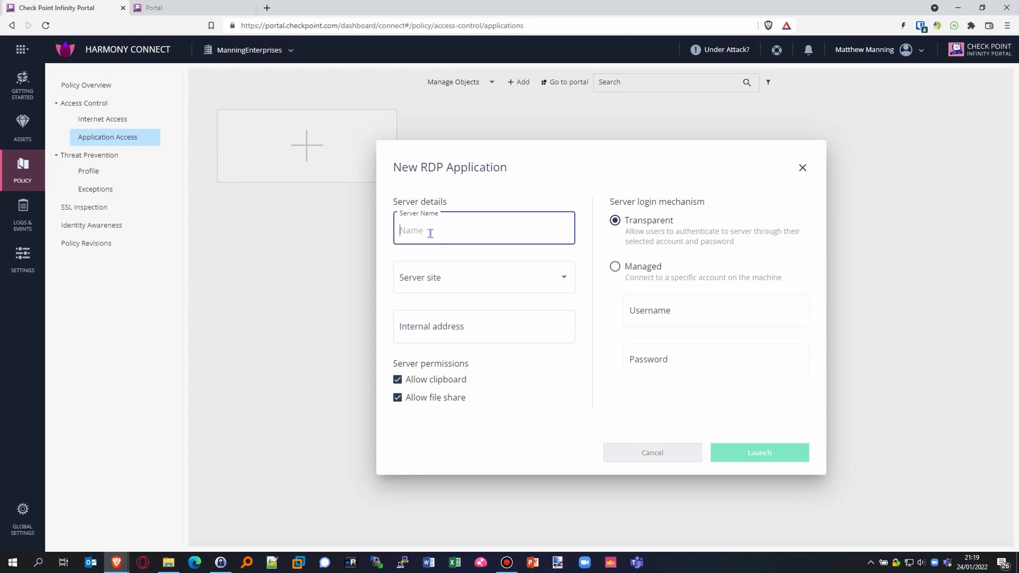
# Step: Name the application Windows10 on site AzureDC at internal address 10.0.0.7
pyautogui.write('Windows10')
pyautogui.click(449, 279)
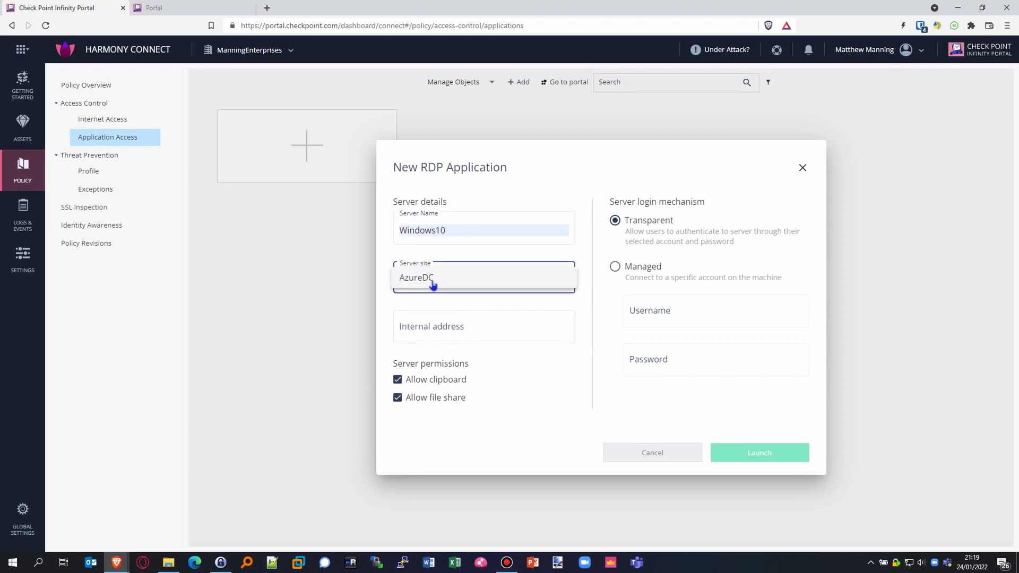
pyautogui.click(462, 278)
pyautogui.click(469, 329)
pyautogui.write('1')
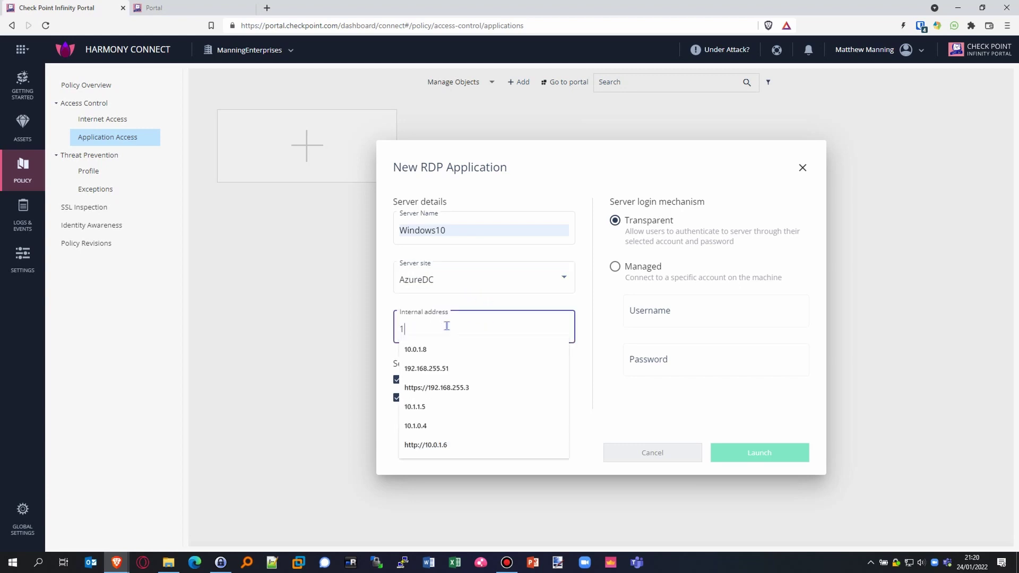
pyautogui.write('0.0.0.7')
pyautogui.click(488, 434)
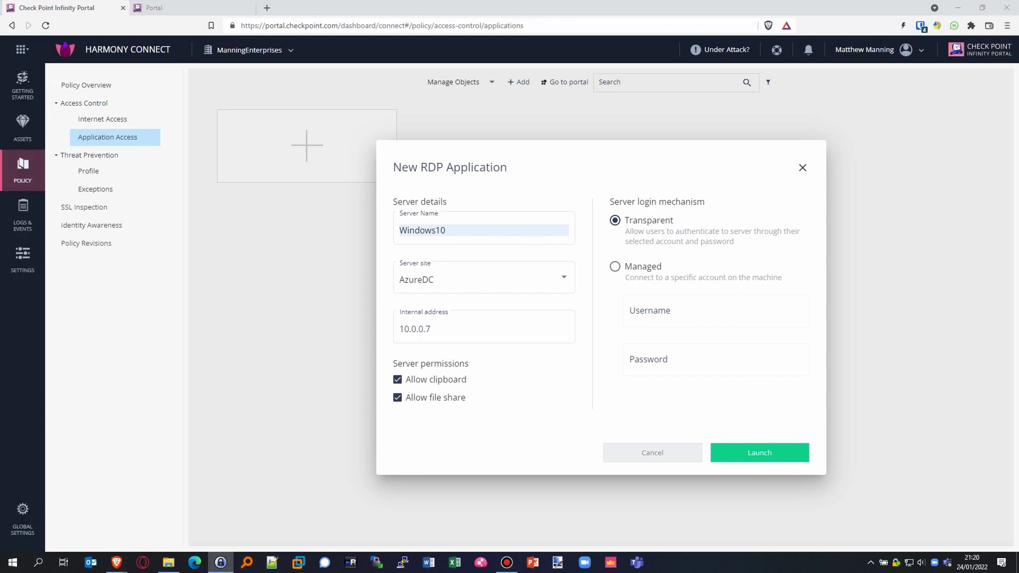
pyautogui.click(520, 369)
pyautogui.click(698, 312)
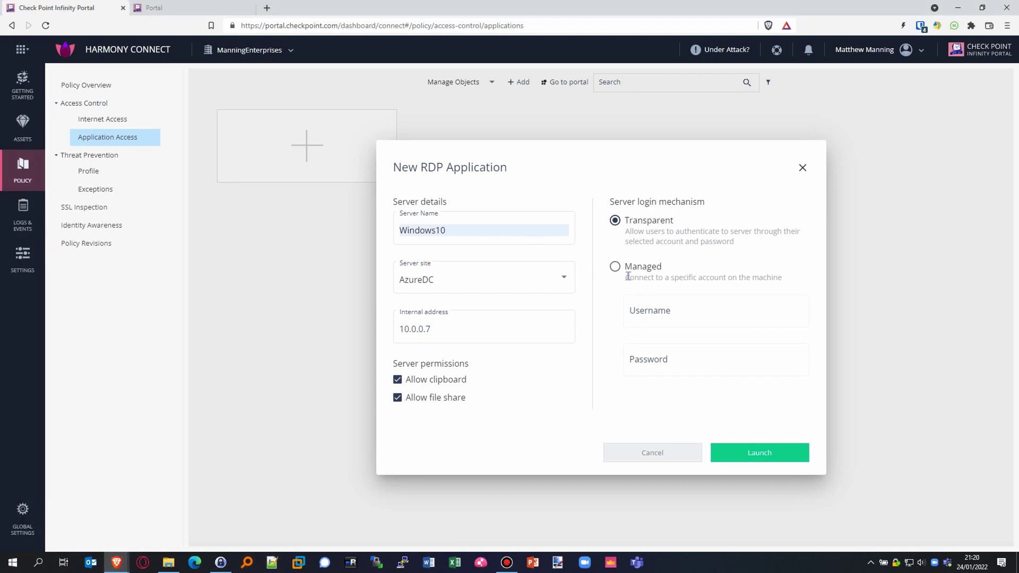
# Step: Set Managed login with the account's username and password, and create the Windows10 application
pyautogui.click(614, 266)
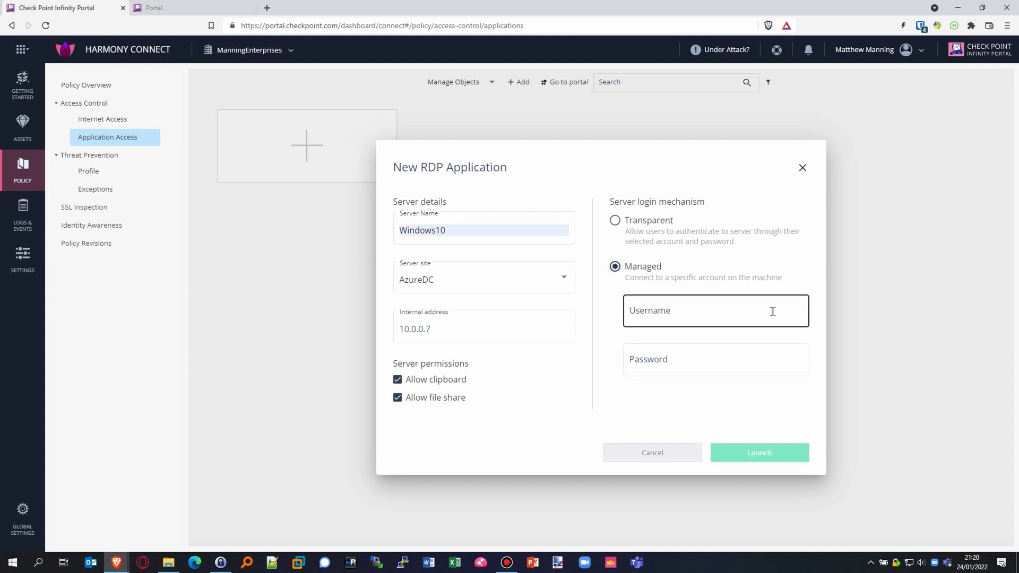
pyautogui.click(614, 220)
pyautogui.click(614, 267)
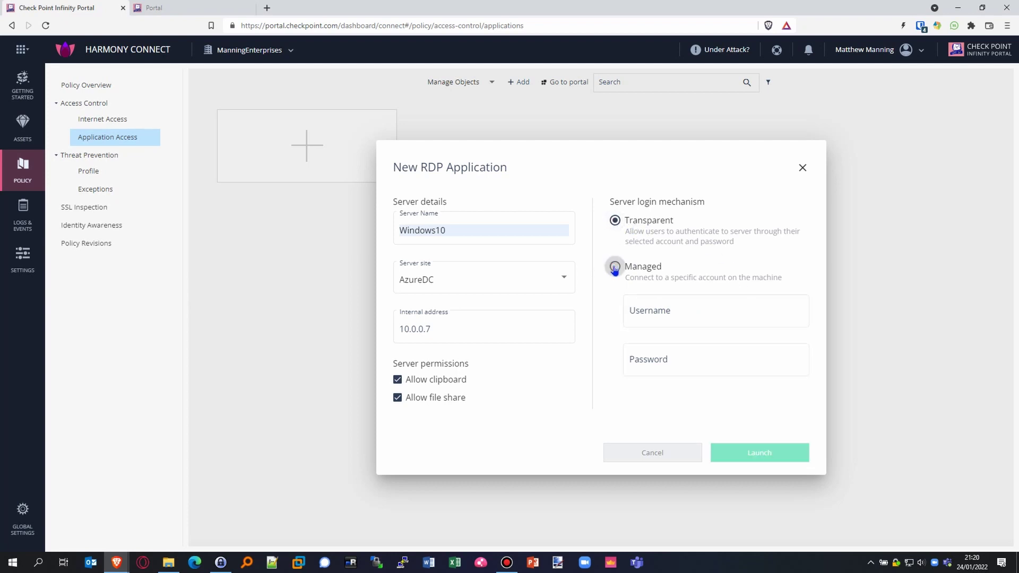
pyautogui.click(755, 315)
pyautogui.write('mman')
pyautogui.hotkey('ctrl', 'a')
pyautogui.press('BackSpace')
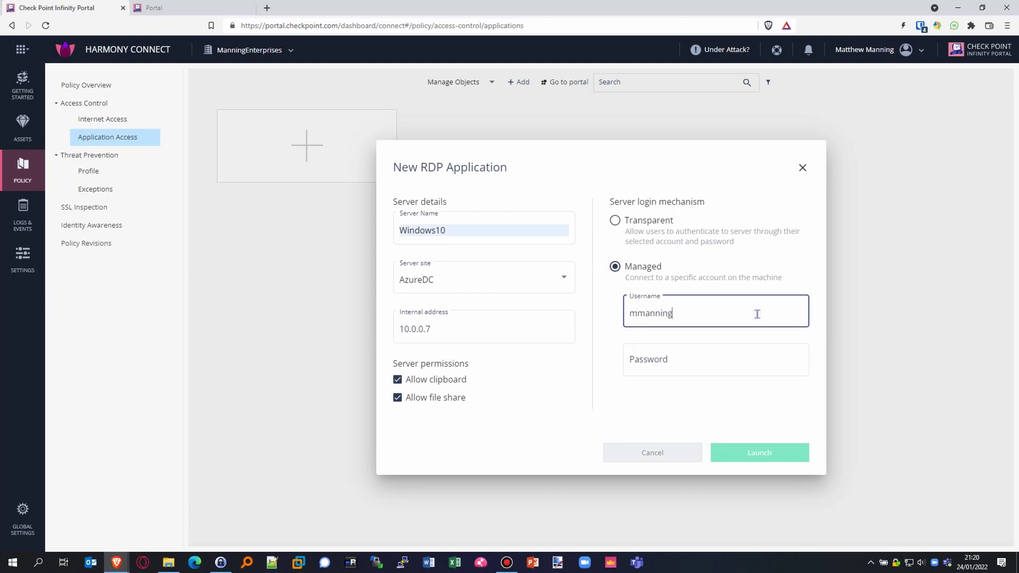
pyautogui.press('Tab')
pyautogui.click(221, 562)
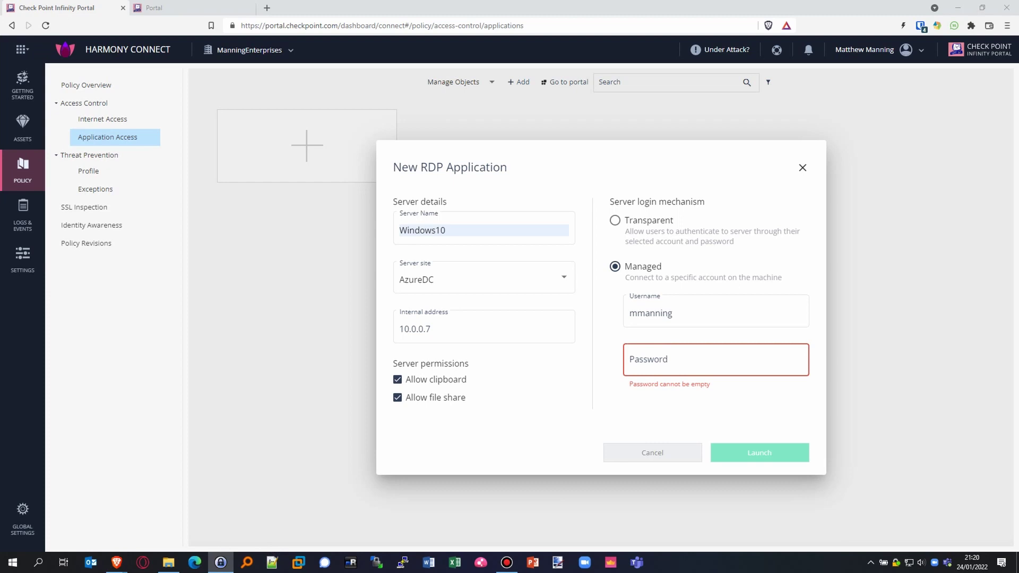
pyautogui.click(711, 359)
pyautogui.hotkey('ctrl', 'v')
pyautogui.click(769, 452)
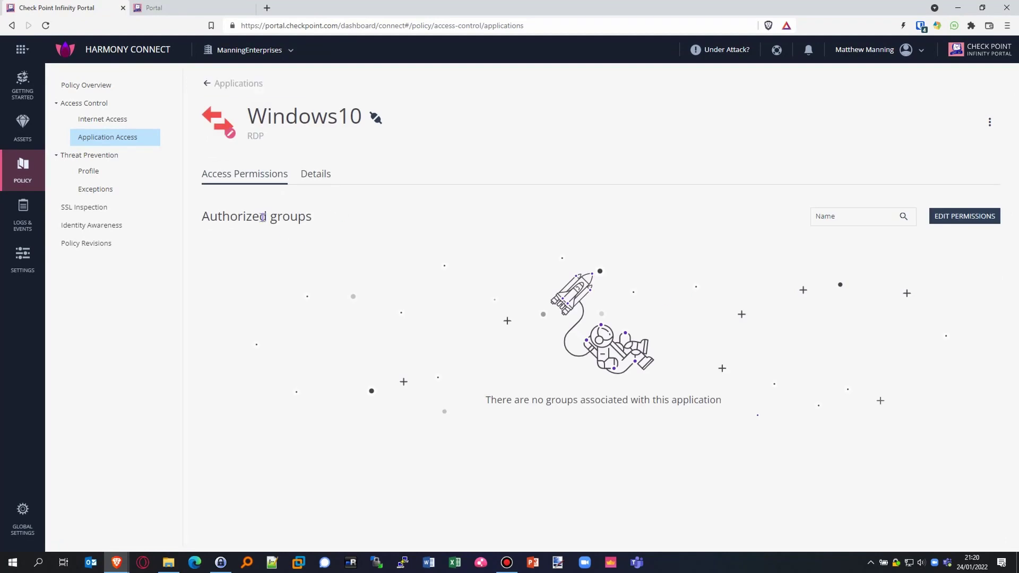
# Step: Authorize the Administrators group for the Windows10 application and return to the application list
pyautogui.click(965, 217)
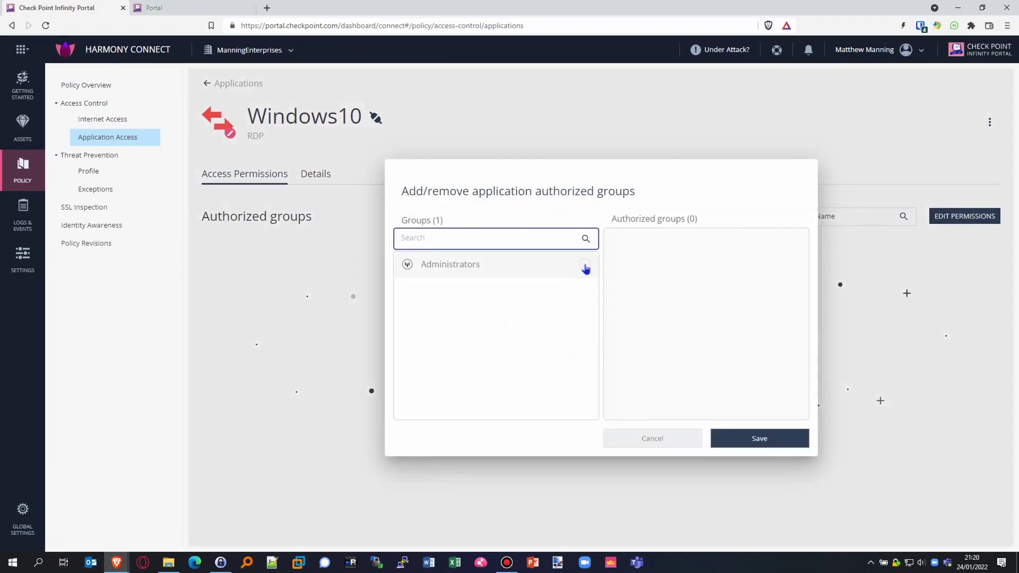
pyautogui.click(584, 265)
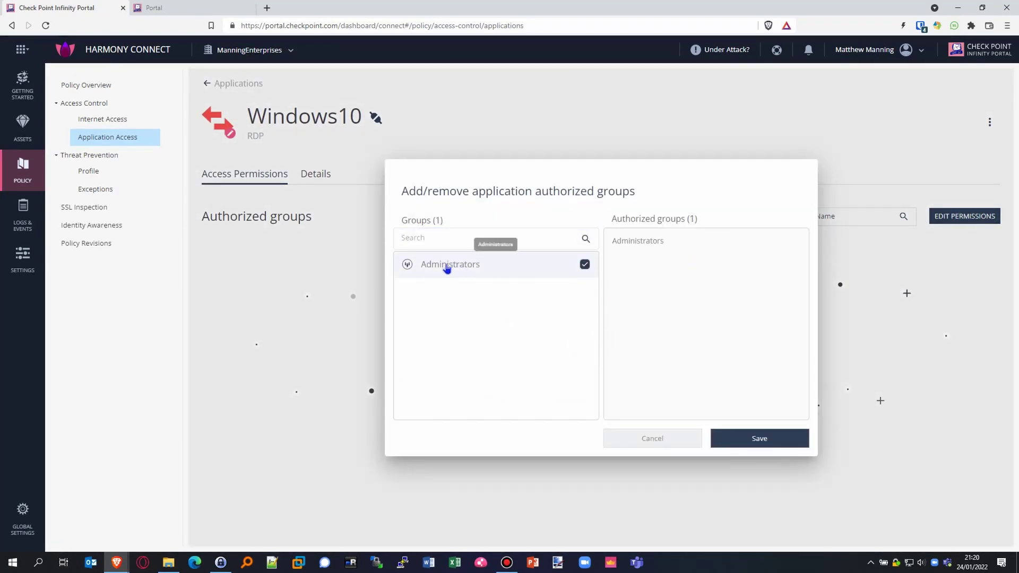
pyautogui.click(768, 444)
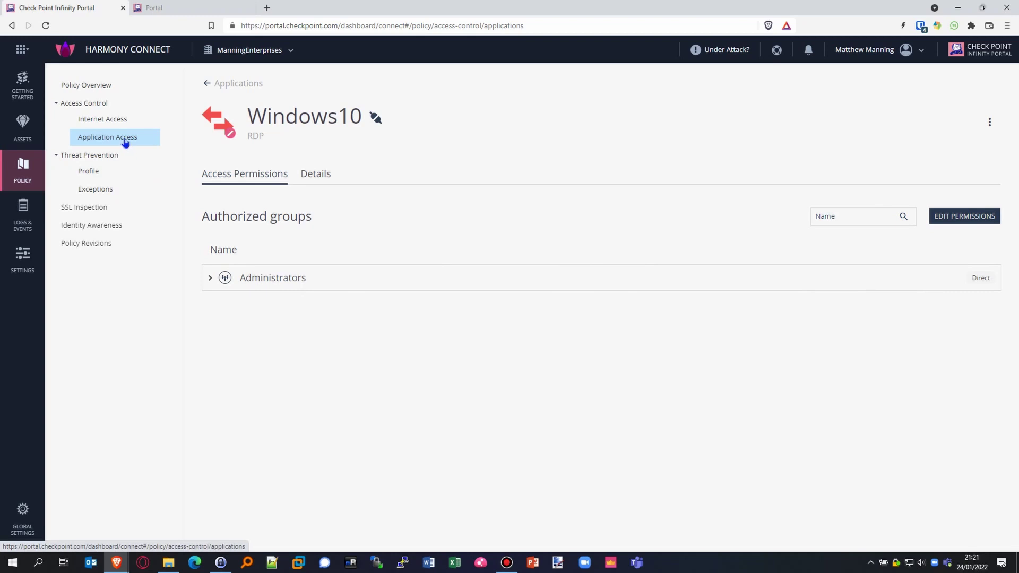
pyautogui.click(30, 177)
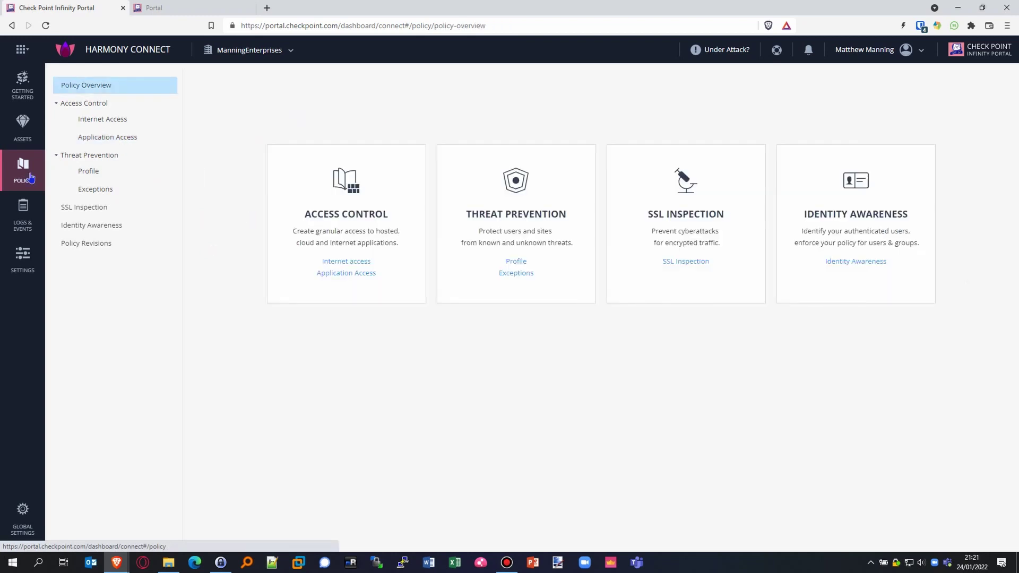
pyautogui.click(139, 138)
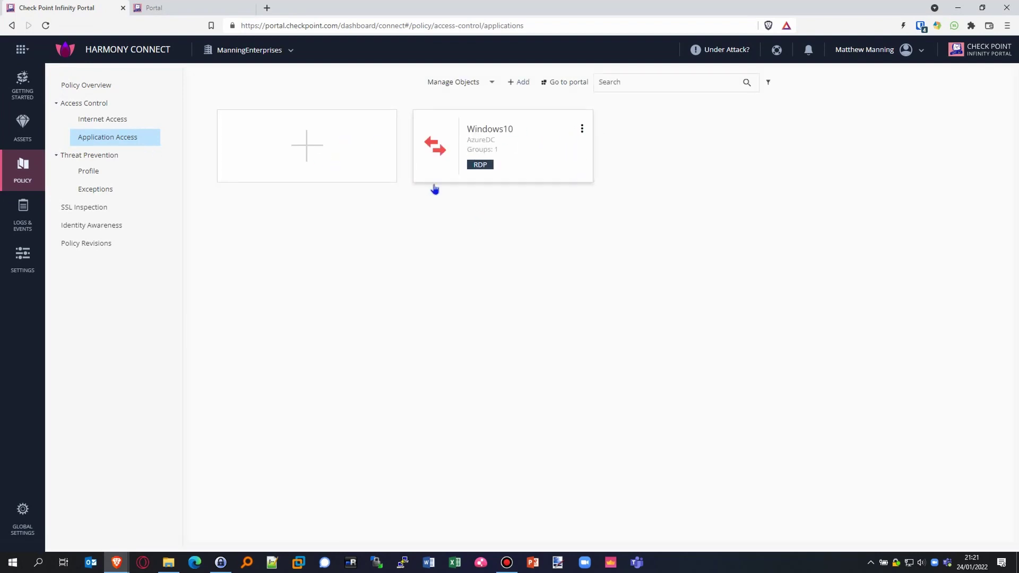
# Step: Add the new user as a member of the Administrators user group
pyautogui.click(489, 85)
pyautogui.click(448, 130)
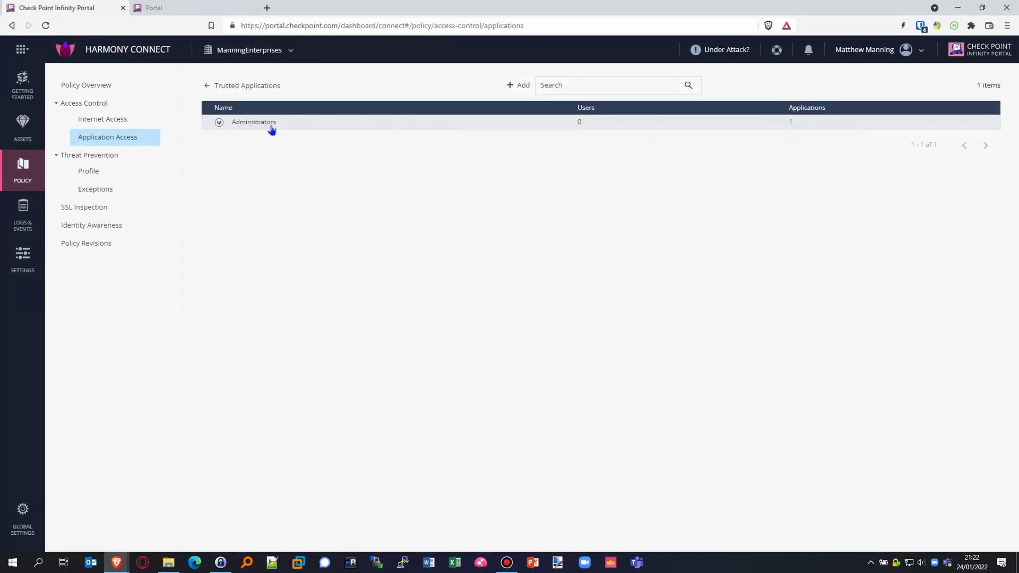
pyautogui.click(271, 127)
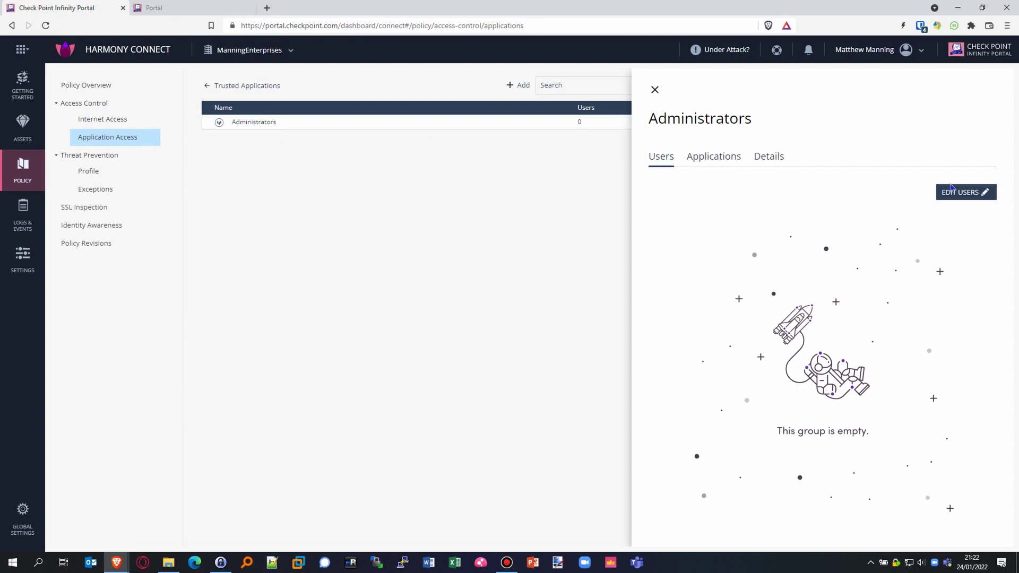
pyautogui.click(951, 191)
pyautogui.click(583, 268)
pyautogui.click(778, 441)
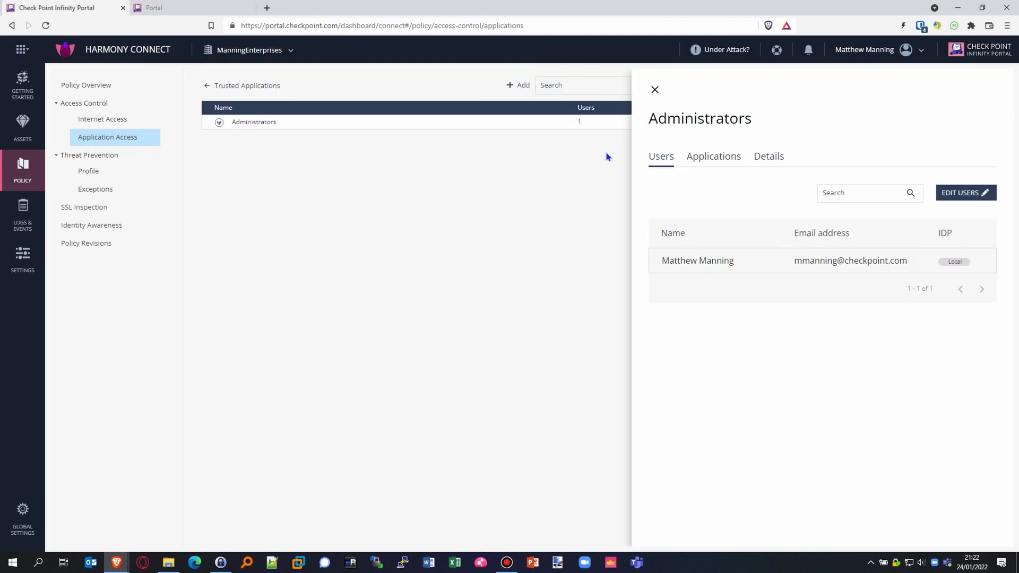
pyautogui.click(654, 89)
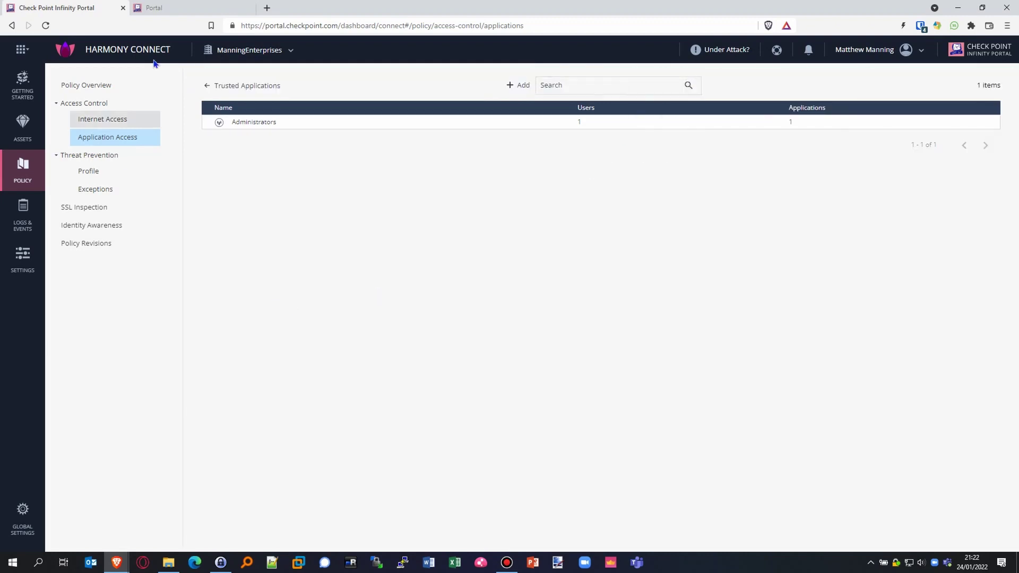
# Step: Switch to the user portal tab and reload it to check for new applications
pyautogui.click(217, 7)
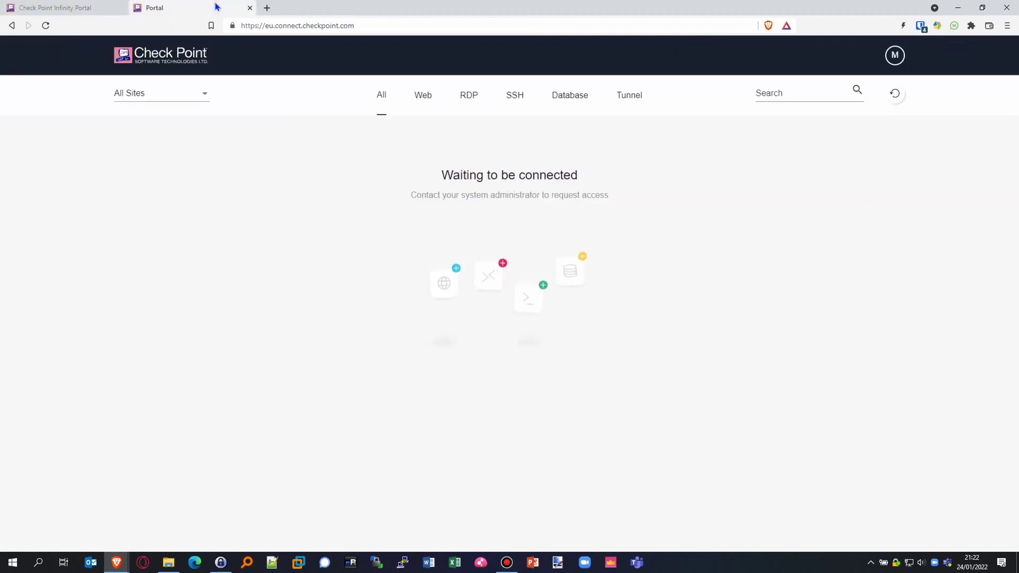
pyautogui.click(47, 27)
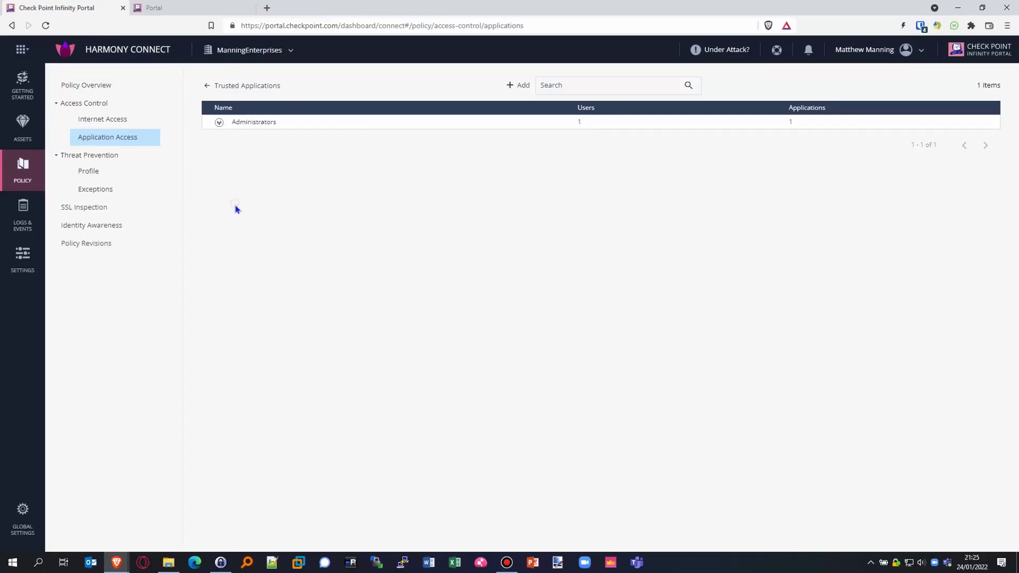
# Step: Start a new RDP application using the Native RDP Client connection type
pyautogui.click(205, 85)
pyautogui.click(305, 135)
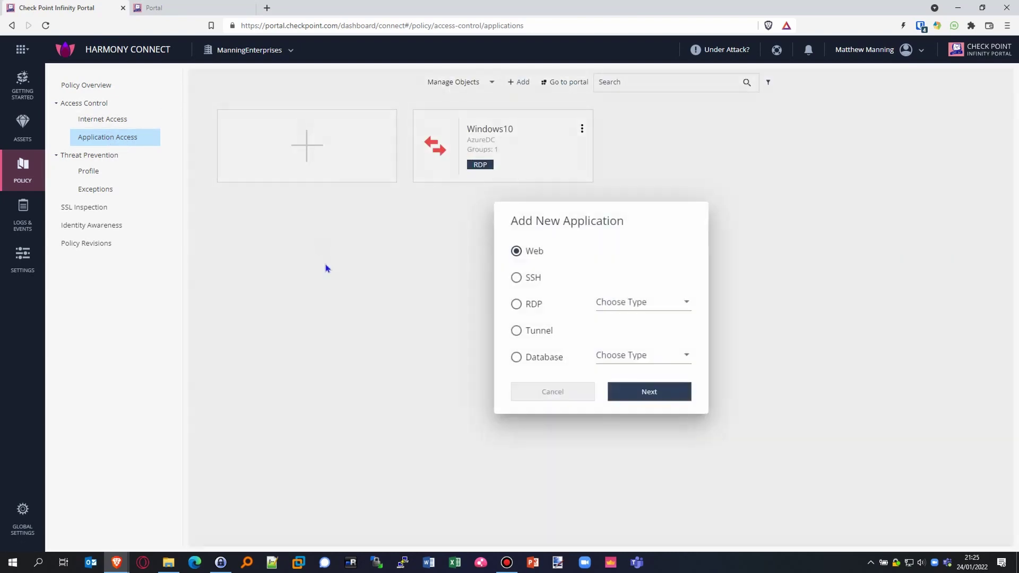
pyautogui.click(535, 306)
pyautogui.click(644, 312)
pyautogui.click(645, 323)
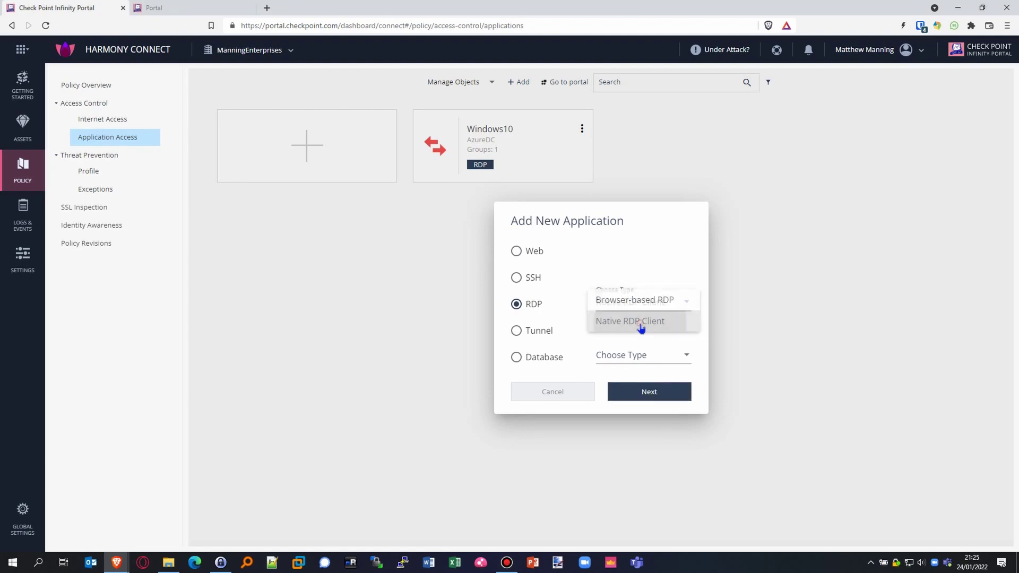
pyautogui.click(650, 394)
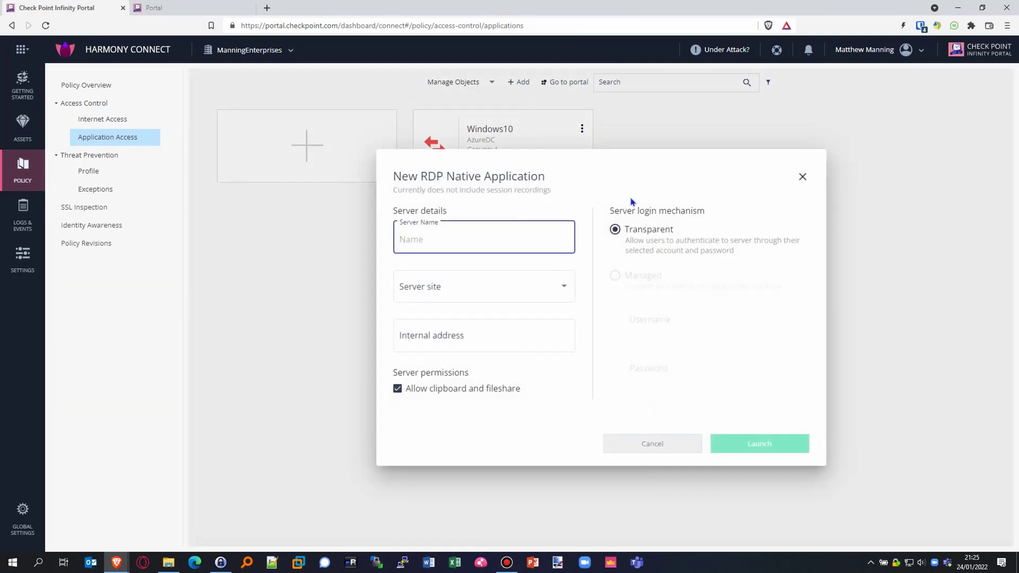
# Step: Name it Windows10-RDP_Client, set site AzureDC and internal address 10.0.0.7
pyautogui.click(438, 241)
pyautogui.write('Windows10-RDP_Client')
pyautogui.click(434, 271)
pyautogui.click(451, 289)
pyautogui.click(436, 295)
pyautogui.click(505, 334)
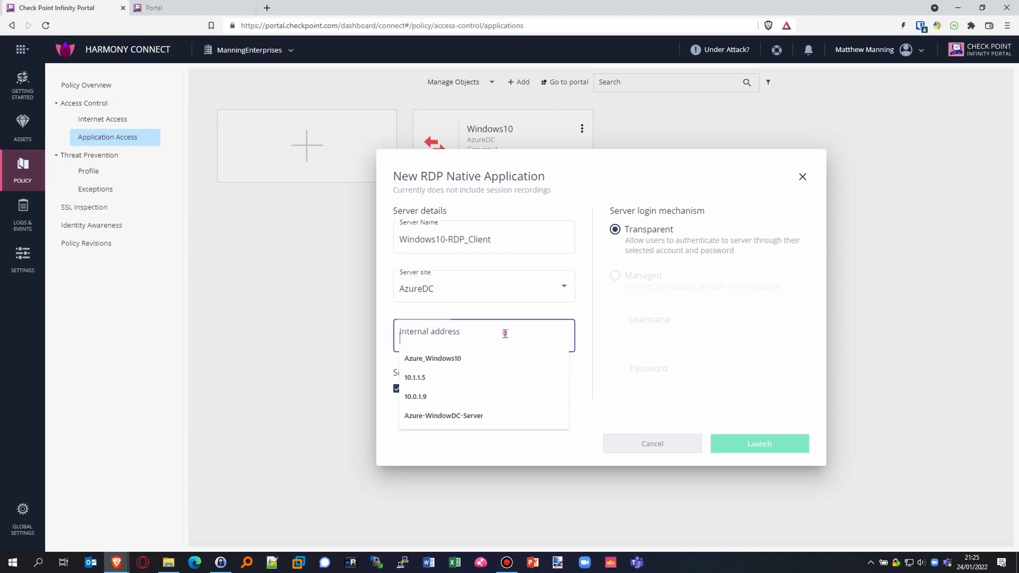
pyautogui.write('10.0.0.')
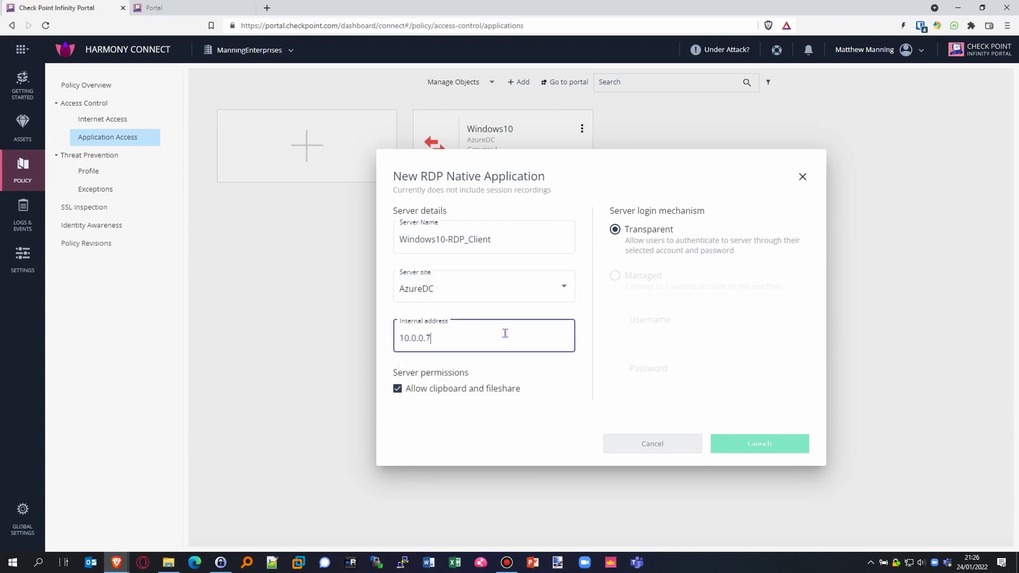
pyautogui.write('7')
pyautogui.click(572, 382)
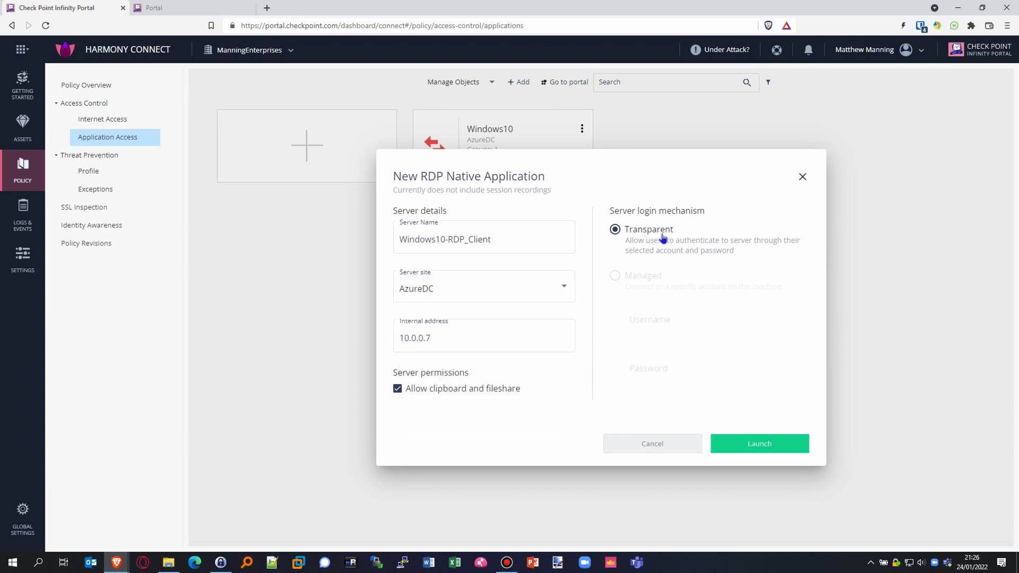
# Step: Create the application and authorize the Administrators group for it
pyautogui.click(783, 449)
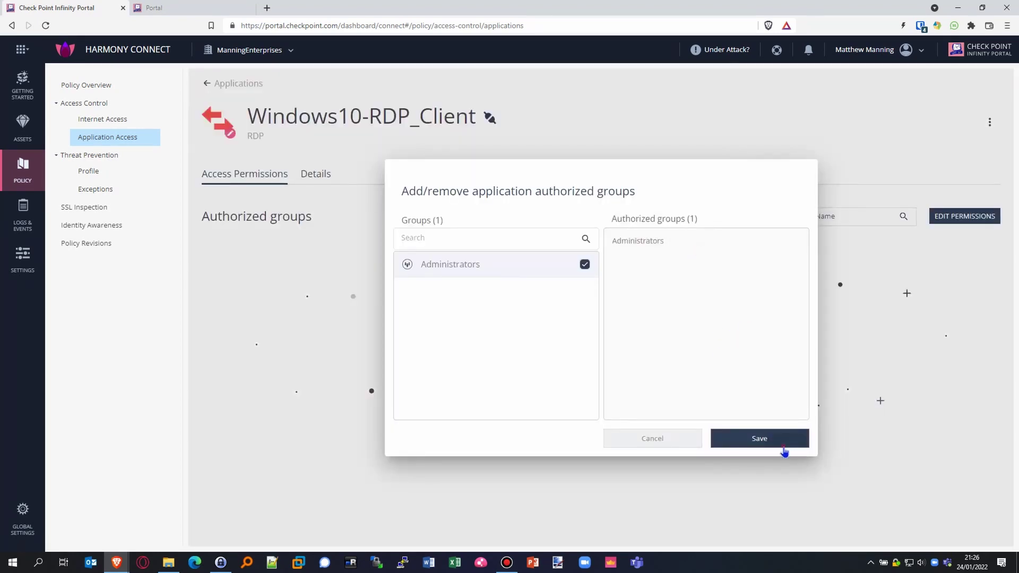
pyautogui.click(784, 449)
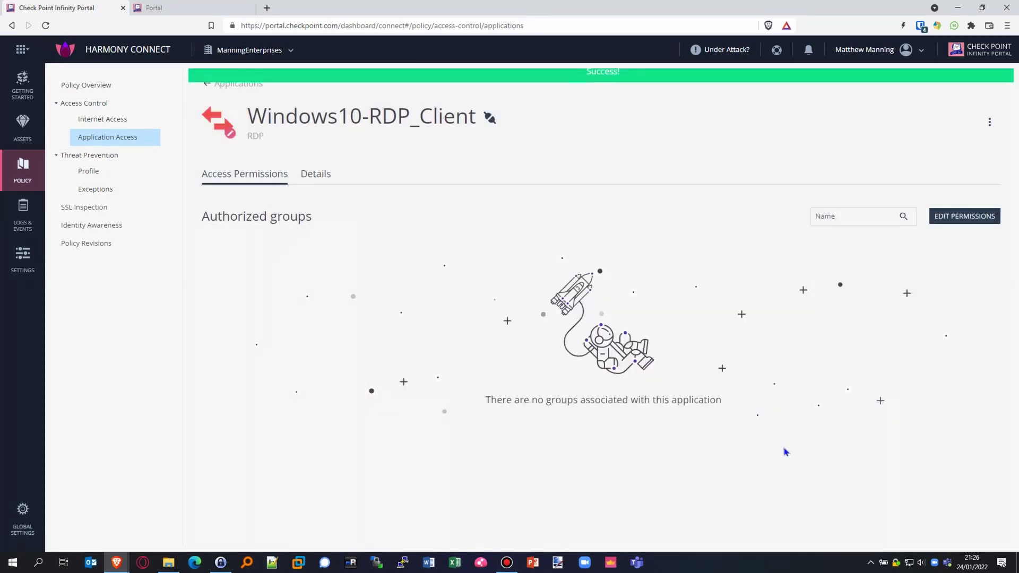
pyautogui.click(225, 6)
# Step: Reload the portal, launch Windows10-RDP_Client, and save and open its .rdp file from the Desktop
pyautogui.click(46, 25)
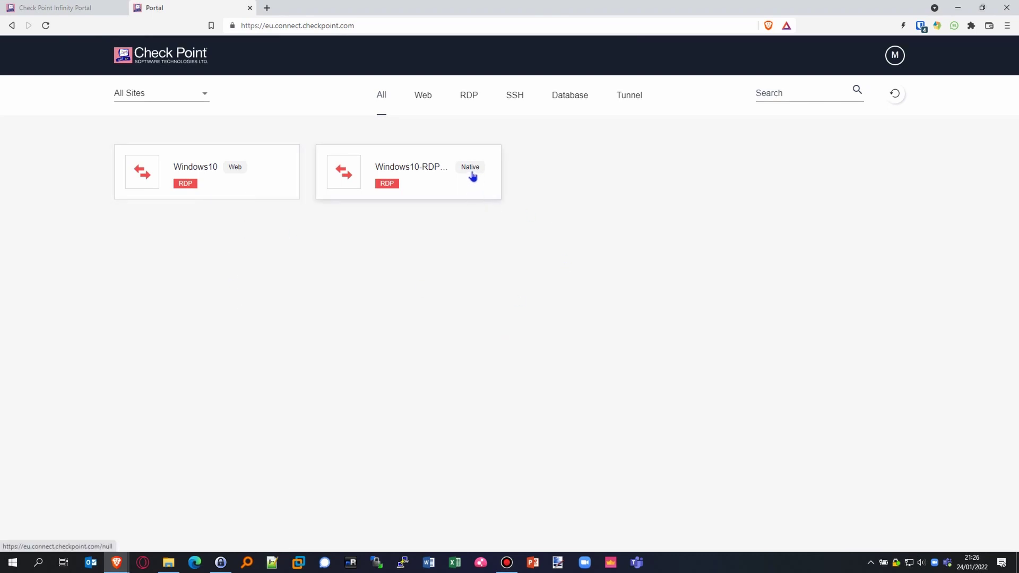
pyautogui.click(471, 193)
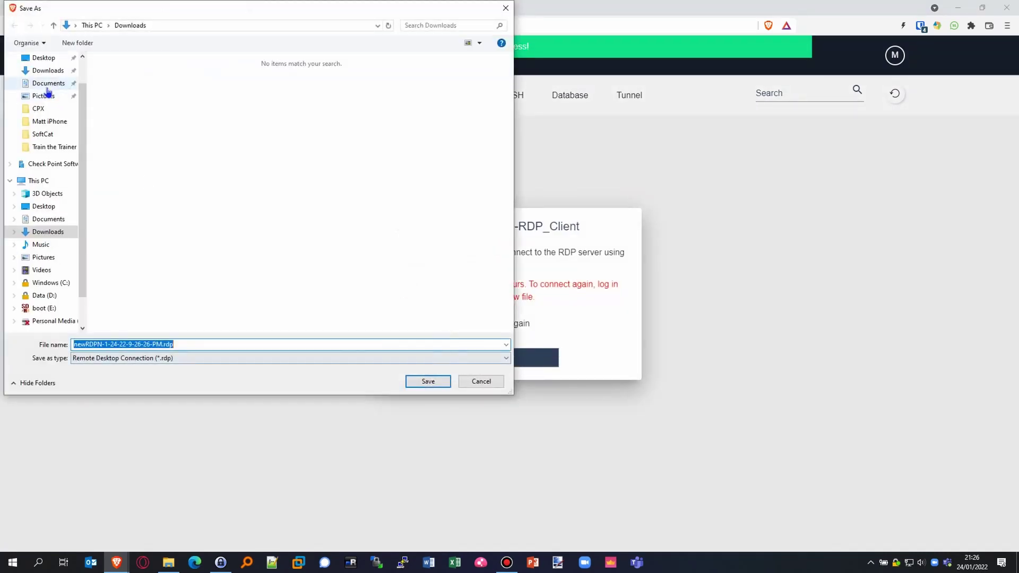
pyautogui.click(40, 57)
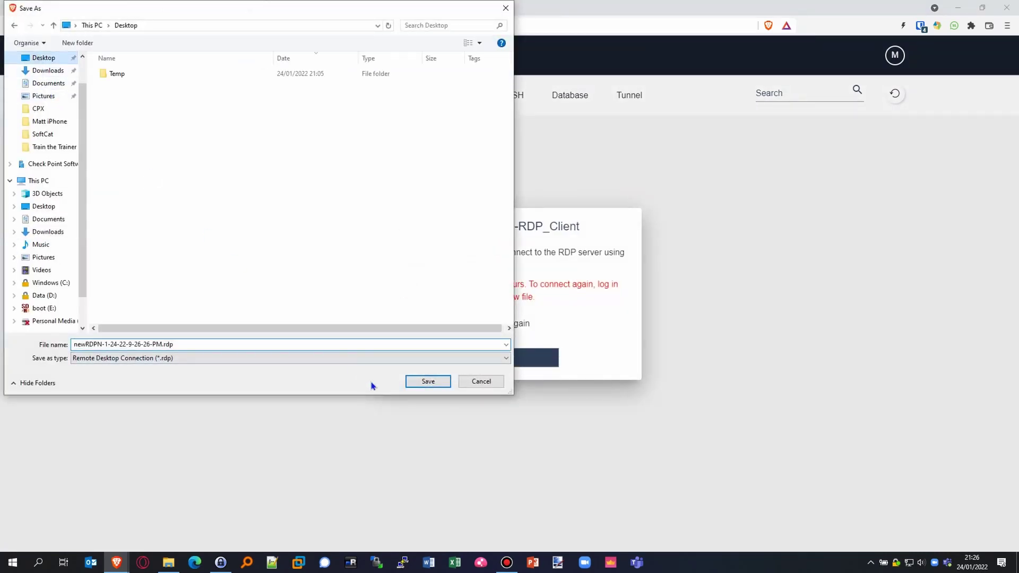
pyautogui.click(425, 383)
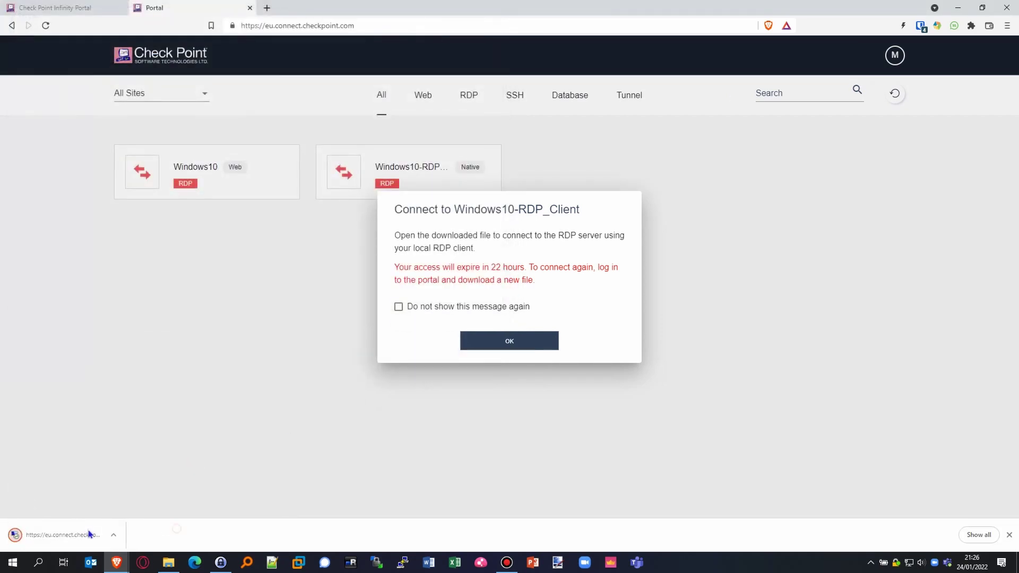
pyautogui.click(81, 538)
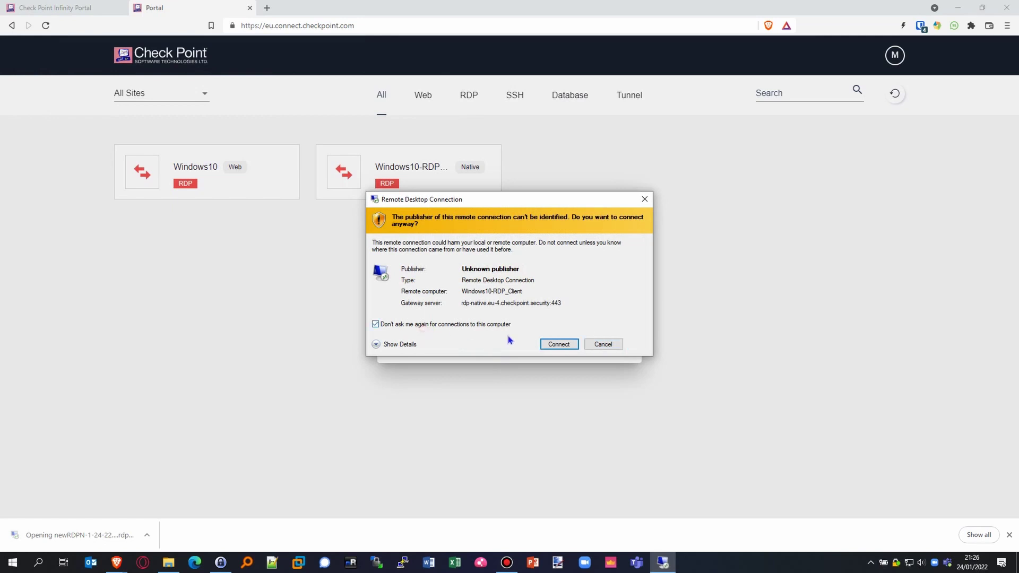
# Step: Connect with the Windows username and password, trusting the remote computer's certificate
pyautogui.click(557, 346)
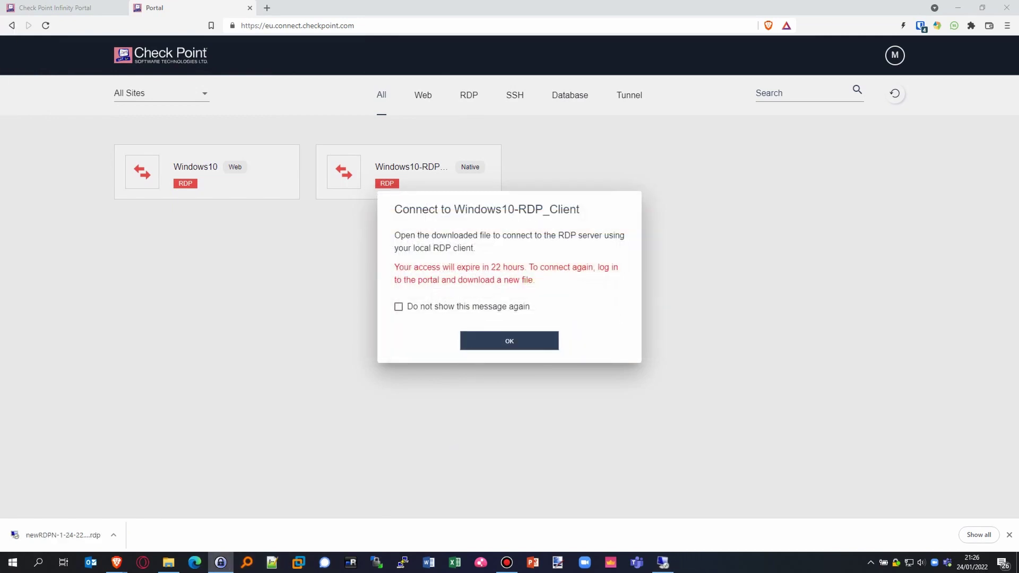
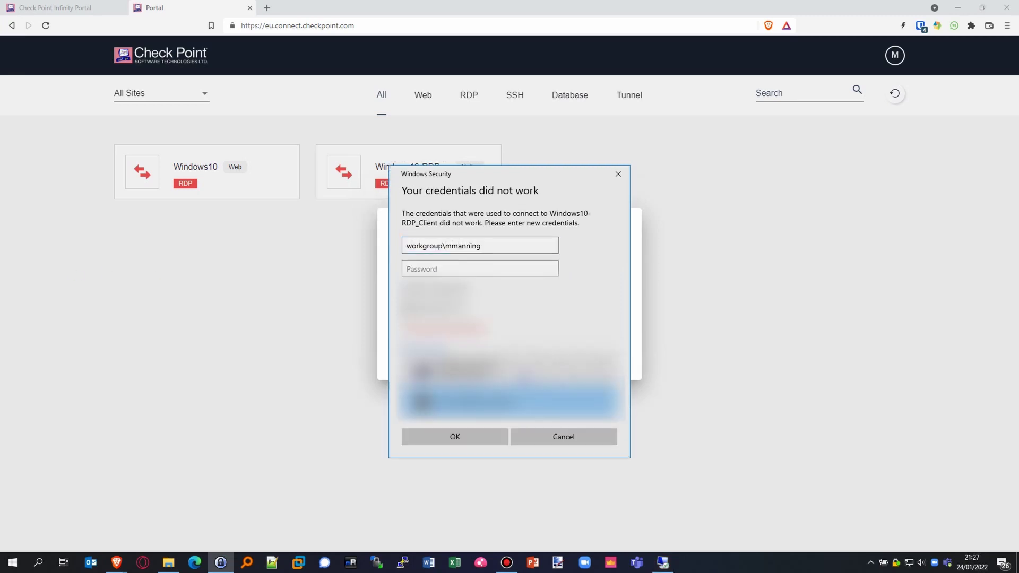
pyautogui.click(432, 263)
pyautogui.hotkey('ctrl', 'v')
pyautogui.click(472, 438)
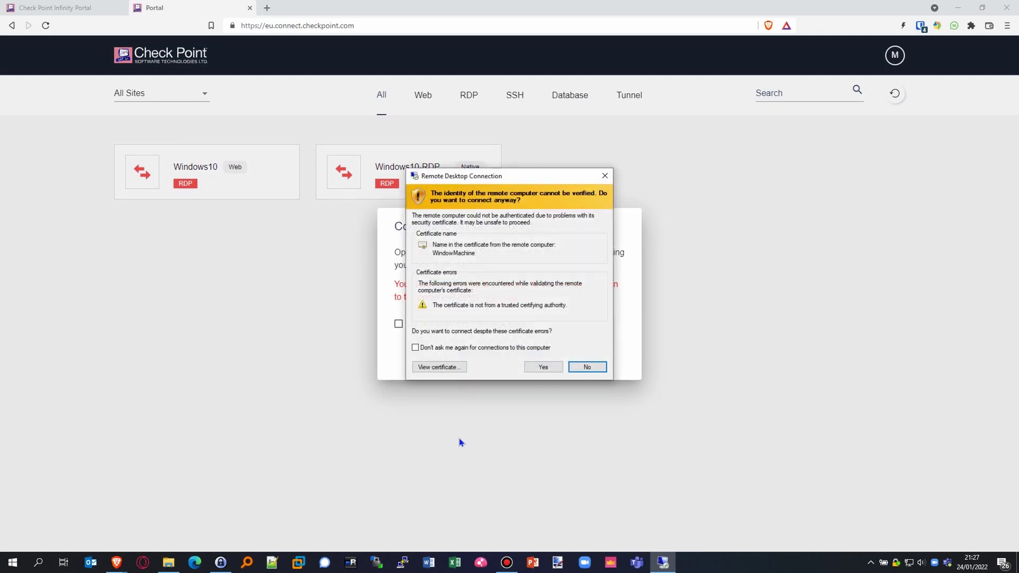
pyautogui.click(416, 346)
pyautogui.click(544, 366)
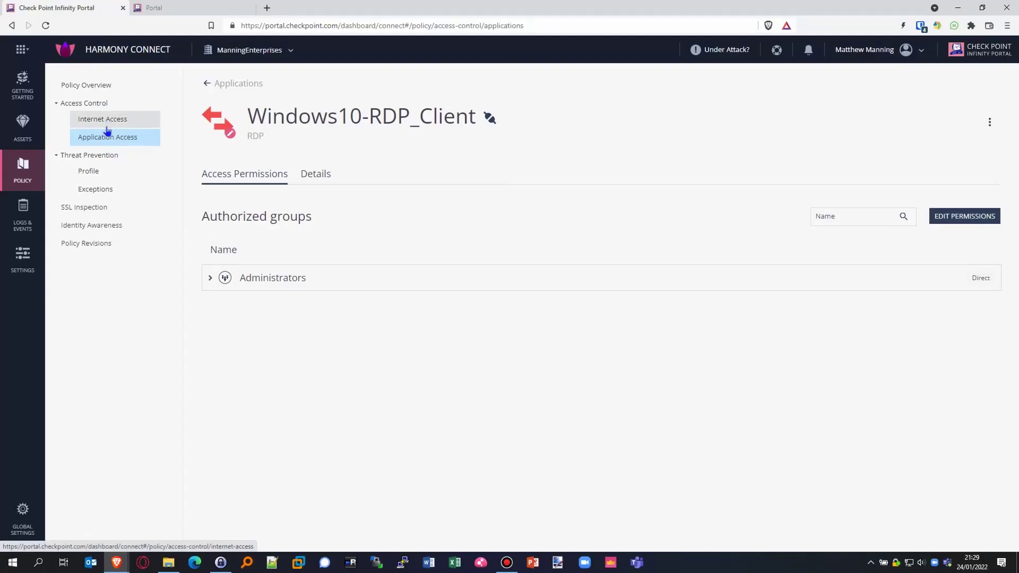
# Step: Start adding a new application of type SSH
pyautogui.click(207, 89)
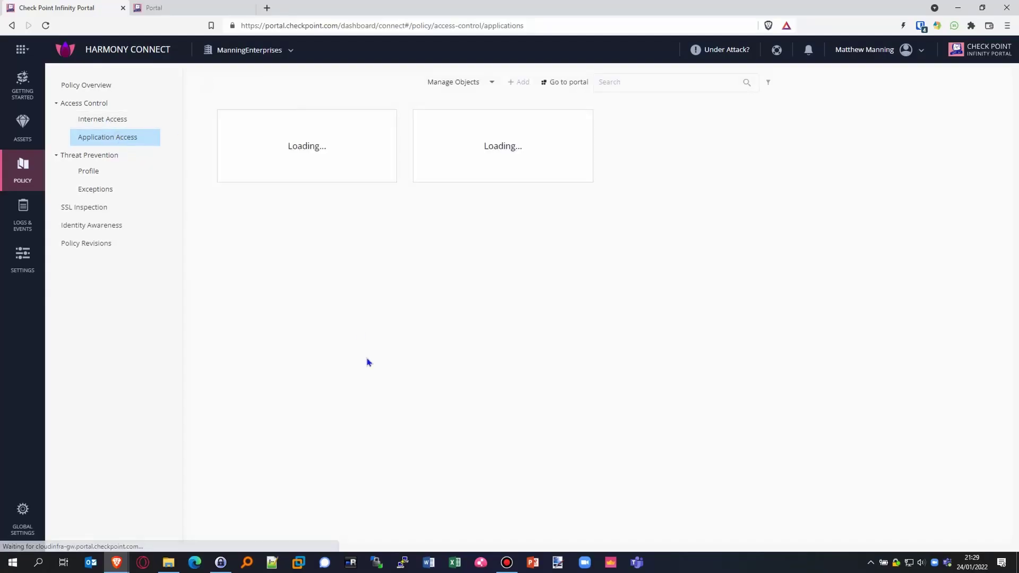
pyautogui.click(352, 152)
pyautogui.click(533, 279)
pyautogui.click(675, 399)
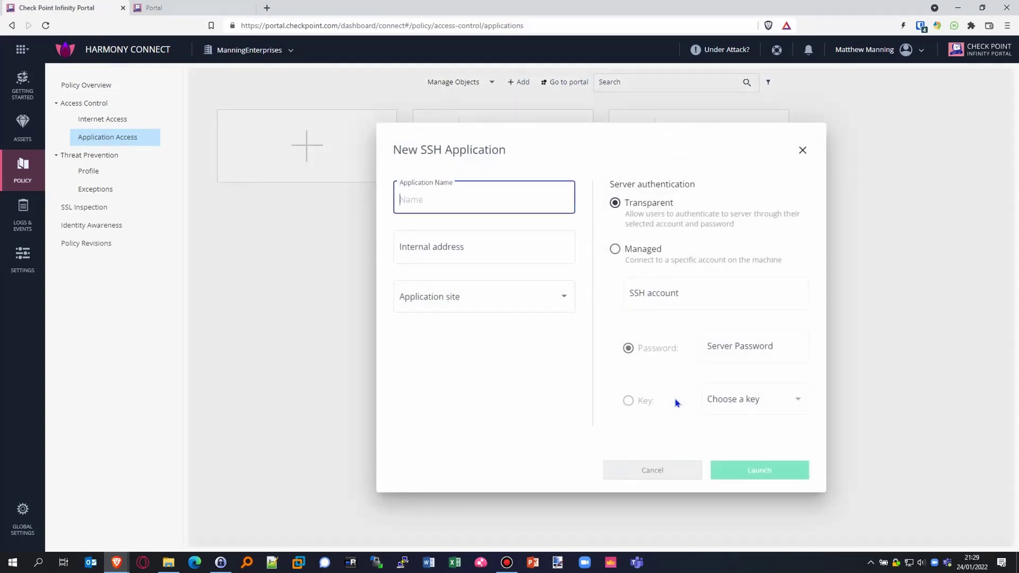
# Step: Name it WebServerSSH with internal address 10.0.0.6 on the AzureDC site
pyautogui.click(458, 199)
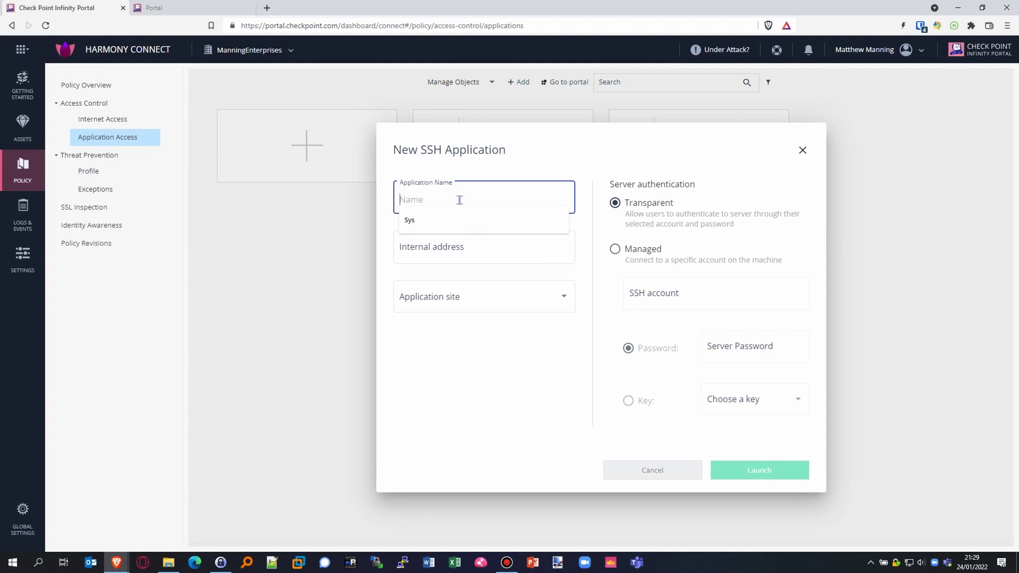
pyautogui.click(273, 257)
pyautogui.click(405, 200)
pyautogui.write('WebServerSSH')
pyautogui.click(455, 251)
pyautogui.write('10.0.0.6')
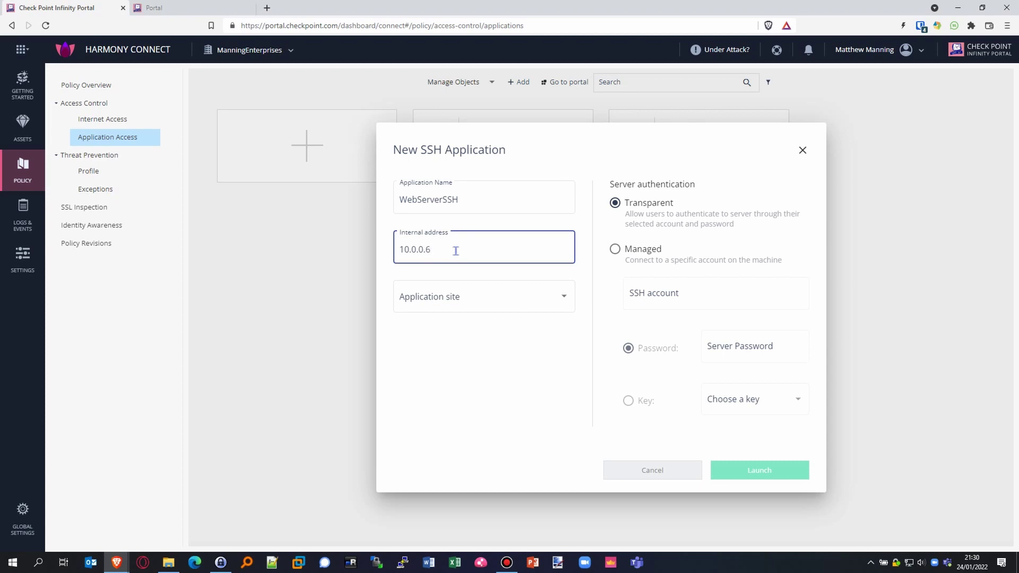
pyautogui.click(478, 298)
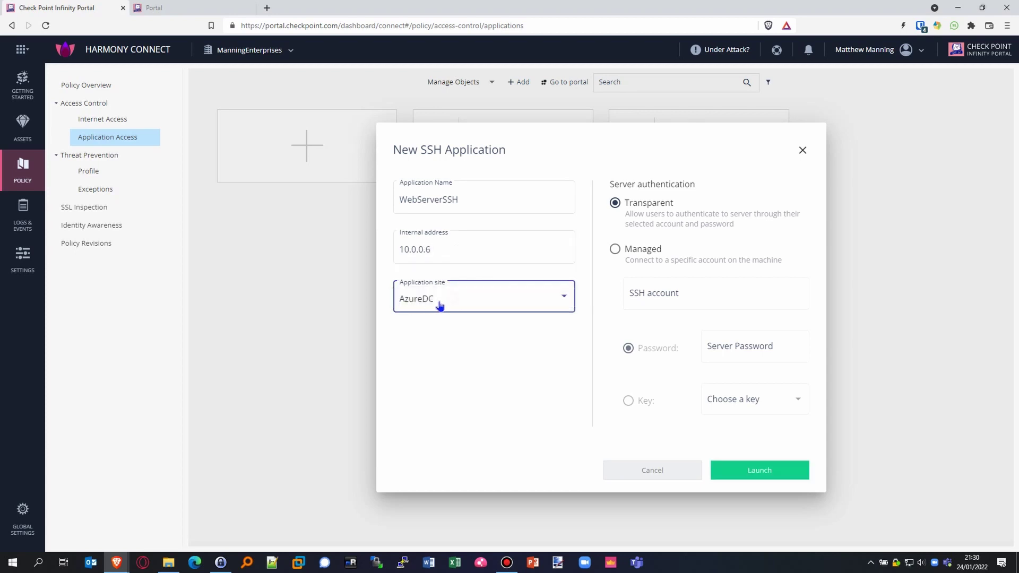
# Step: Use a managed SSH account with the server password and create WebServerSSH
pyautogui.click(681, 295)
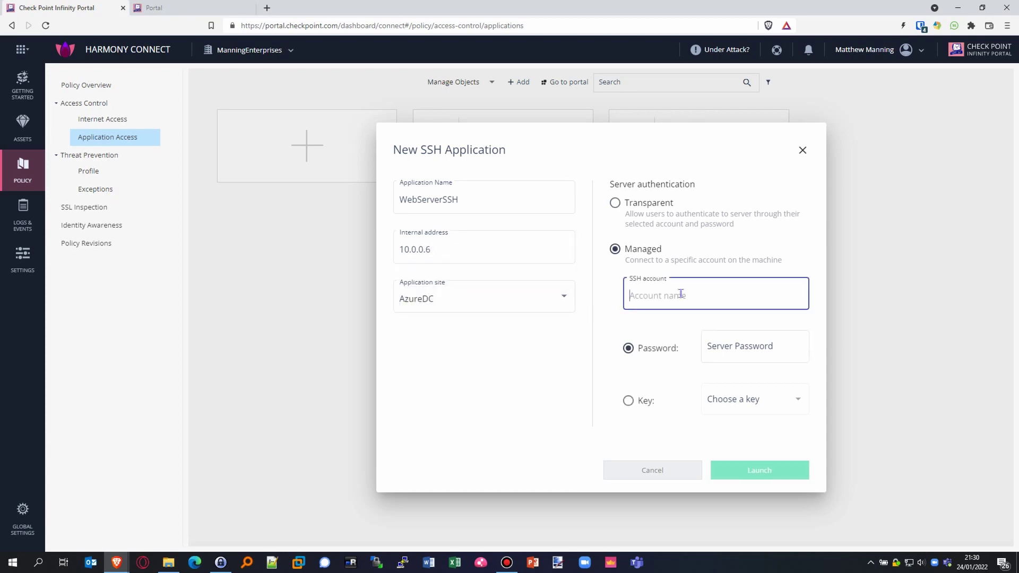
pyautogui.write('webadmin')
pyautogui.click(730, 339)
pyautogui.hotkey('ctrl', 'v')
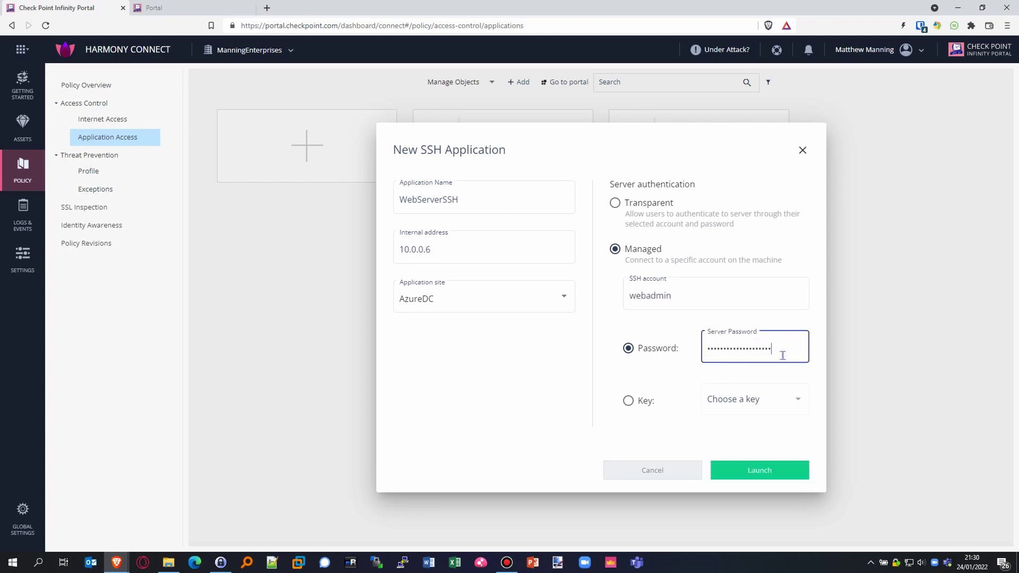
pyautogui.click(791, 469)
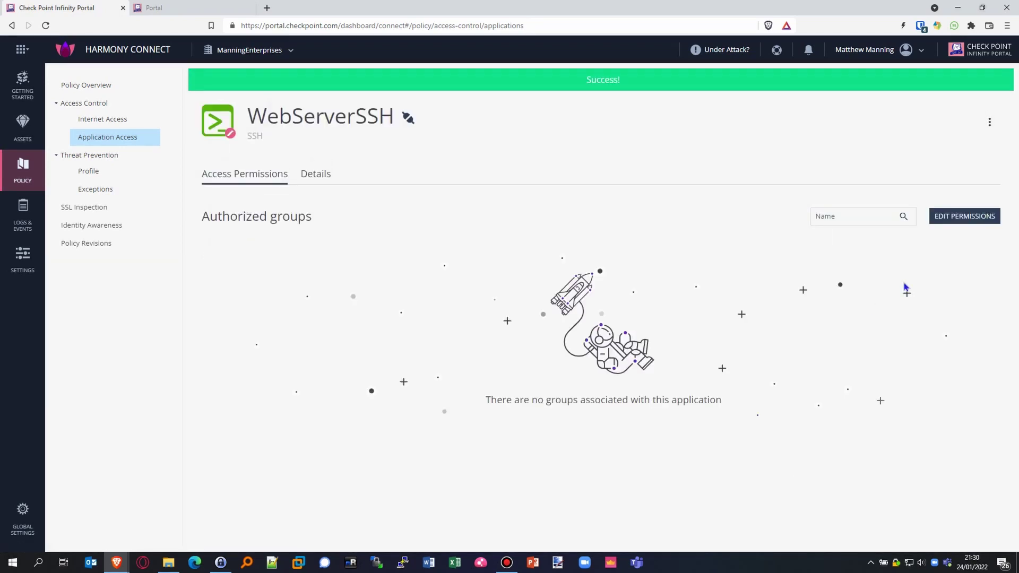
# Step: Authorize the Administrators group for WebServerSSH and go to the user portal
pyautogui.click(955, 217)
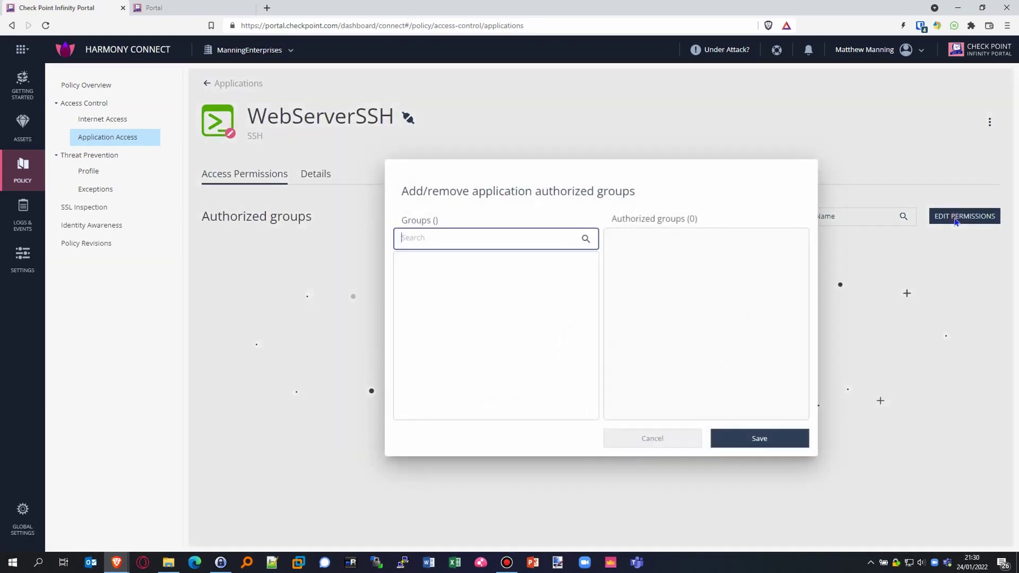
pyautogui.click(584, 266)
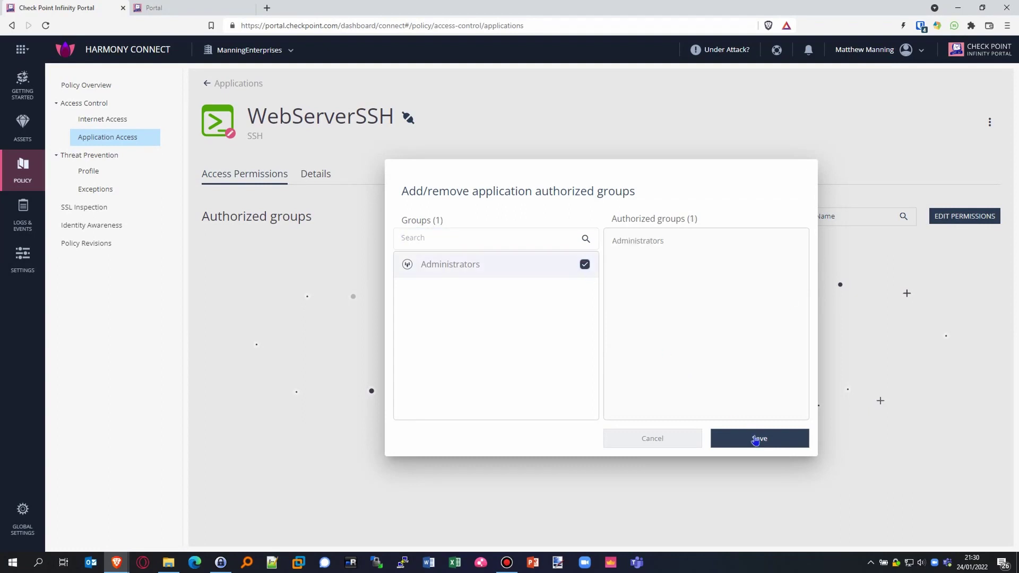
pyautogui.click(771, 439)
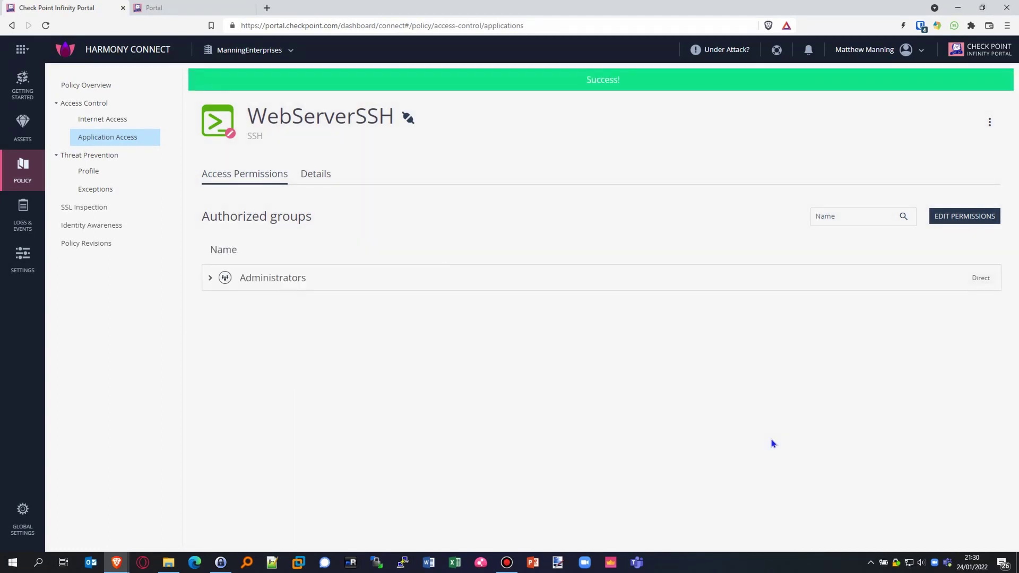
pyautogui.click(201, 7)
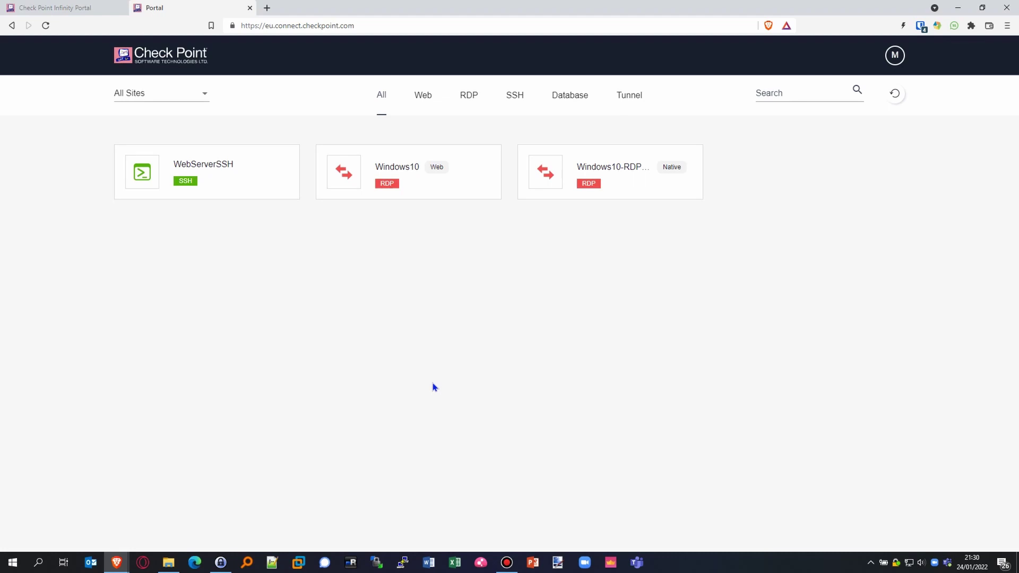
# Step: Get WebServerSSH's one-time password connection details and launch PuTTY Configuration
pyautogui.click(246, 191)
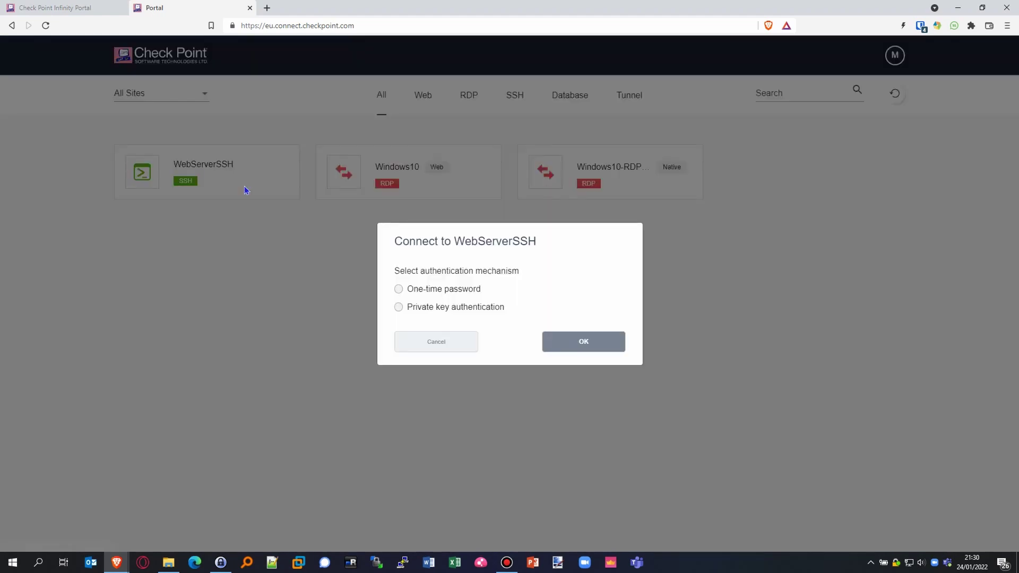
pyautogui.click(397, 289)
pyautogui.click(399, 308)
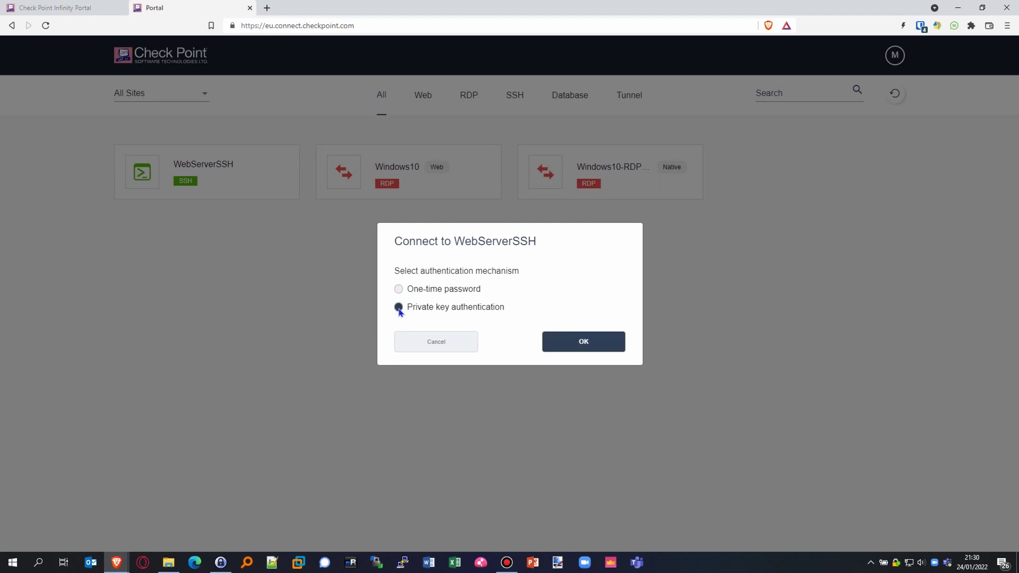
pyautogui.click(398, 289)
pyautogui.click(586, 342)
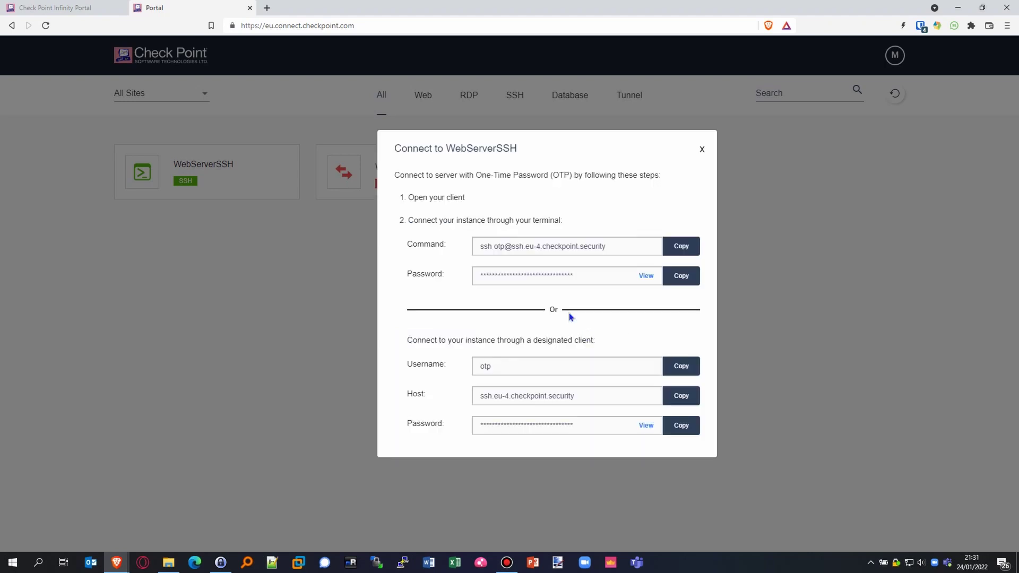
pyautogui.click(409, 561)
# Step: Enter the SSH host ssh.eu-4.checkpoint.security in PuTTY and open the connection
pyautogui.click(486, 318)
pyautogui.moveTo(478, 175); pyautogui.dragTo(205, 217)
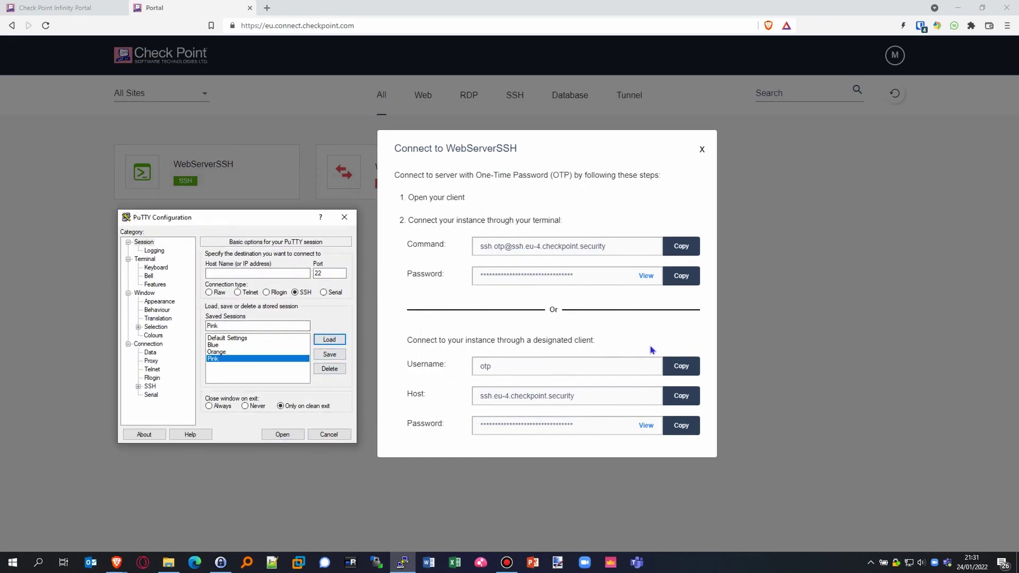
pyautogui.click(680, 272)
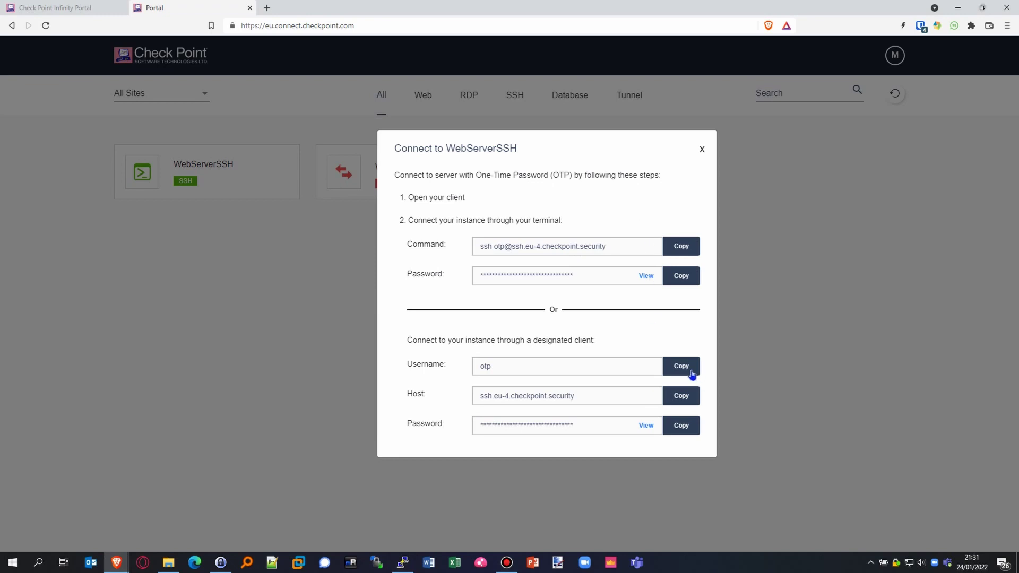
pyautogui.click(681, 396)
pyautogui.click(402, 562)
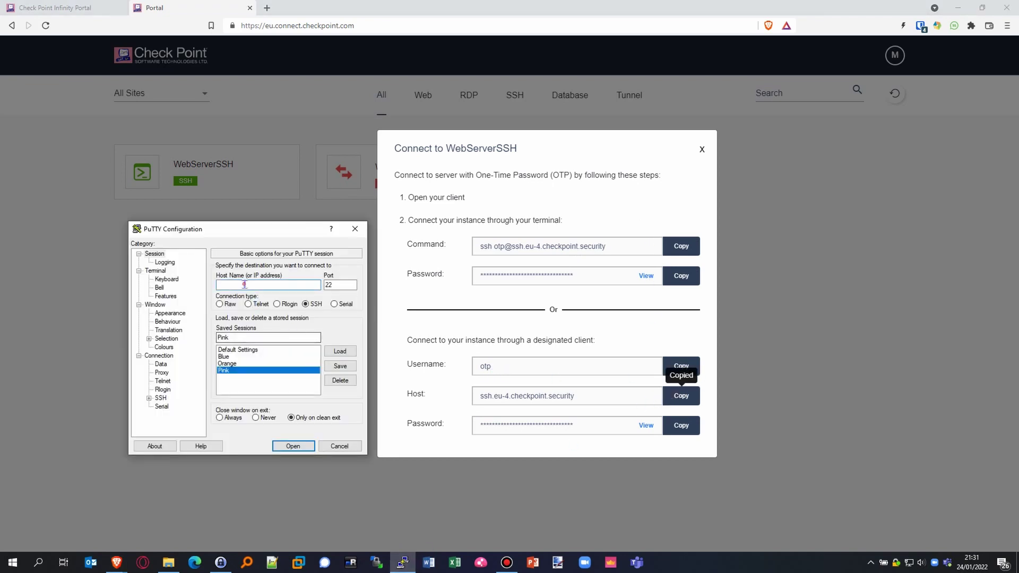
pyautogui.hotkey('ctrl', 'v')
pyautogui.click(293, 445)
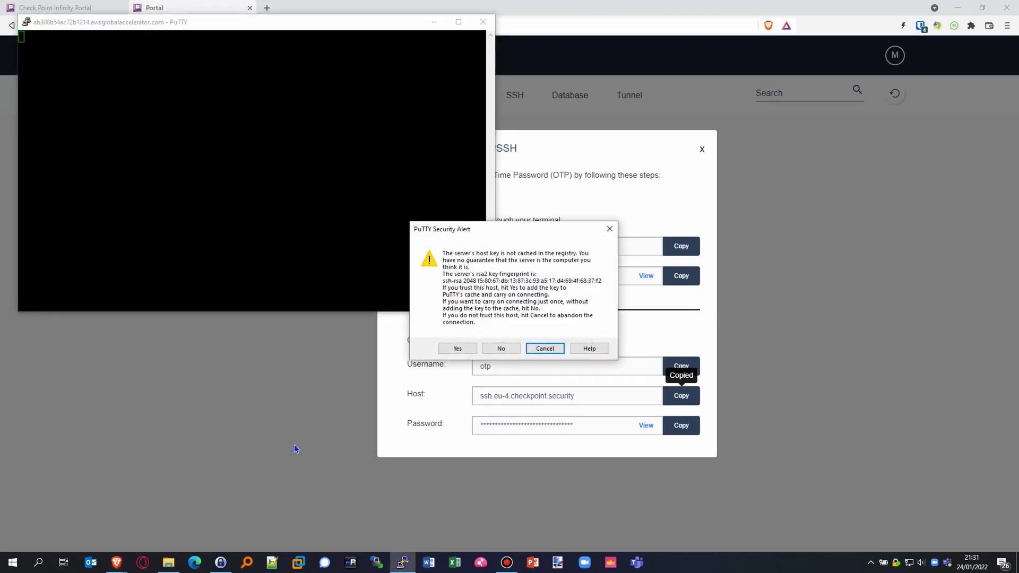
# Step: Accept the host key and log in as otp with the one-time token
pyautogui.click(456, 348)
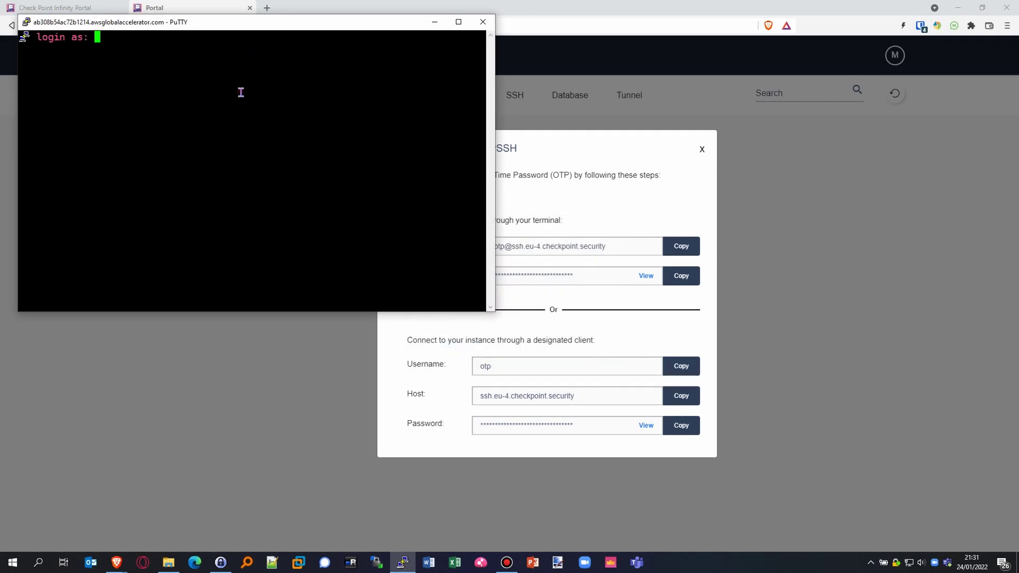
pyautogui.write('otp')
pyautogui.click(689, 429)
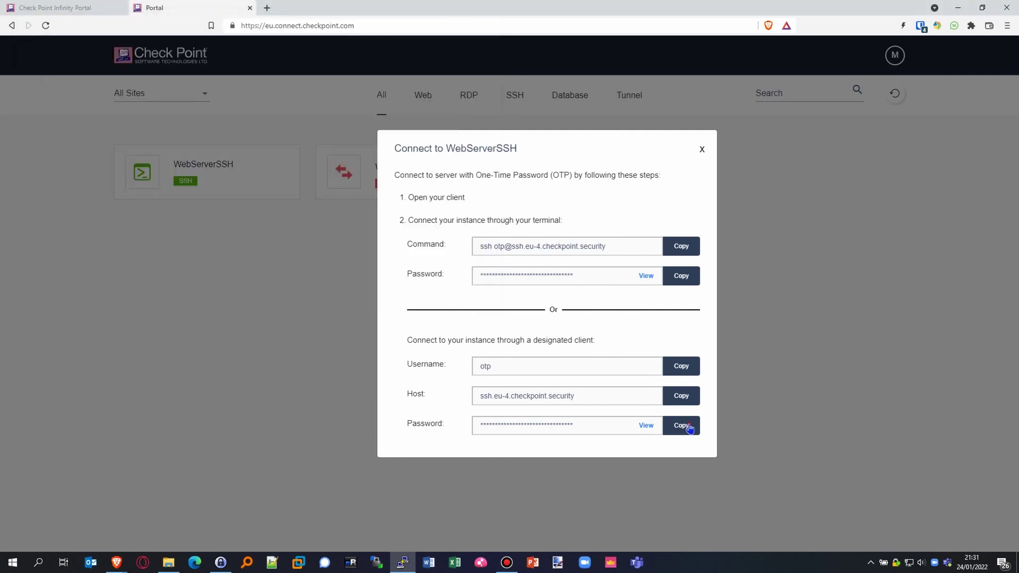
pyautogui.hotkey('alt', 'Tab')
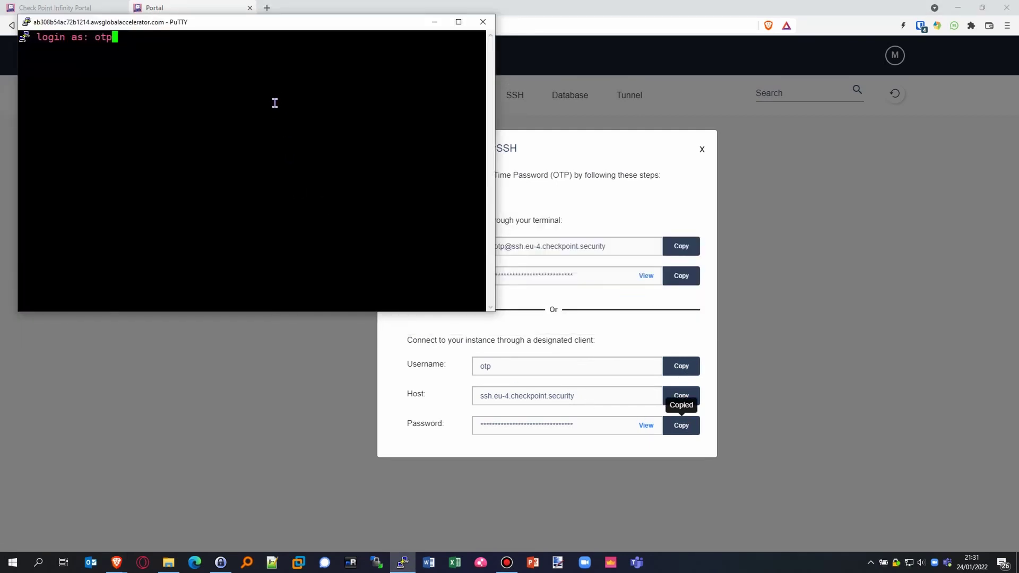
pyautogui.press('Return')
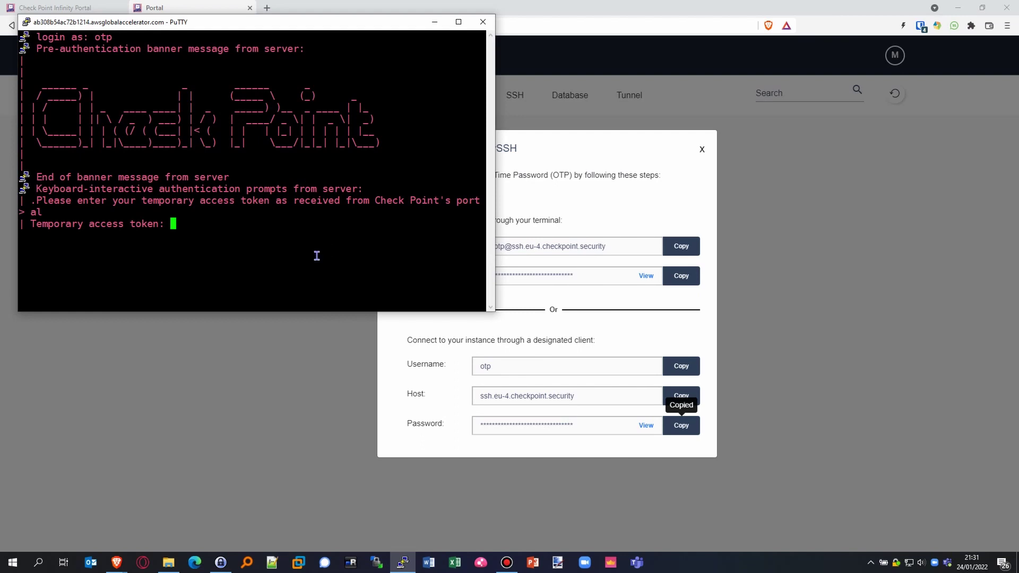
pyautogui.press('Return')
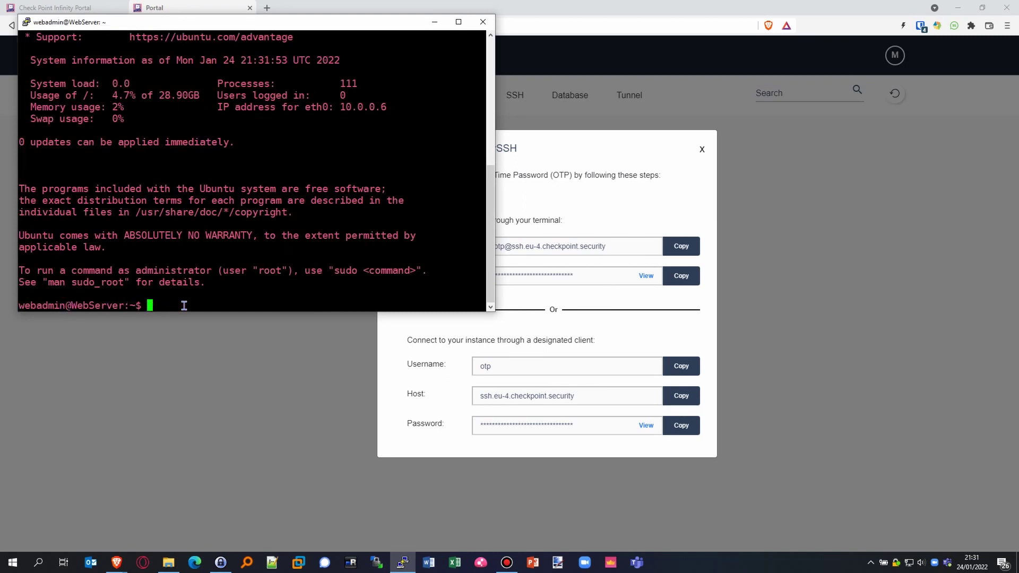
# Step: Run ifconfig to list the web server's network interfaces
pyautogui.write('ifconfig')
pyautogui.press('Return')
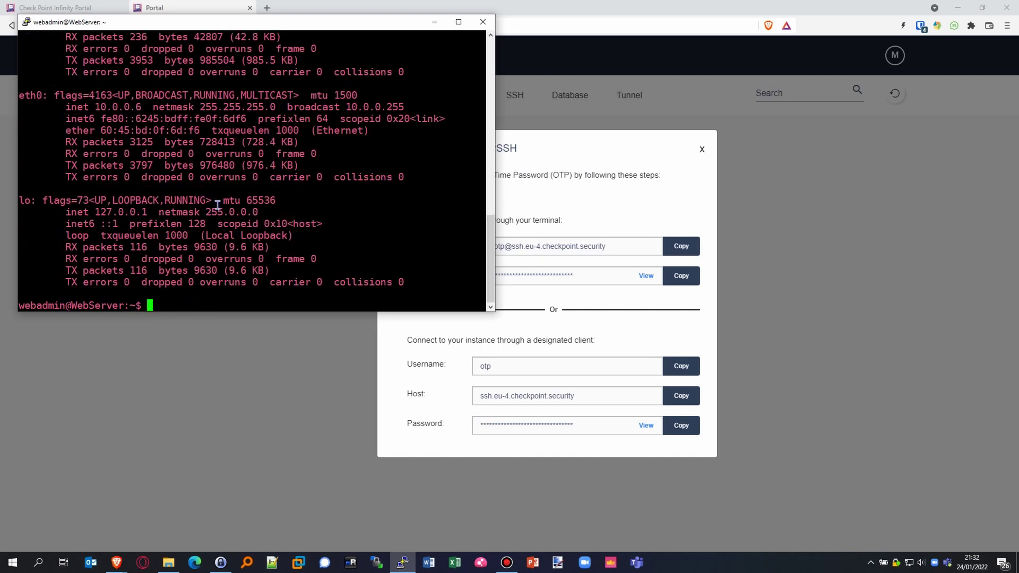
pyautogui.scroll(4, 214, 204)
pyautogui.scroll(-4, 165, 189)
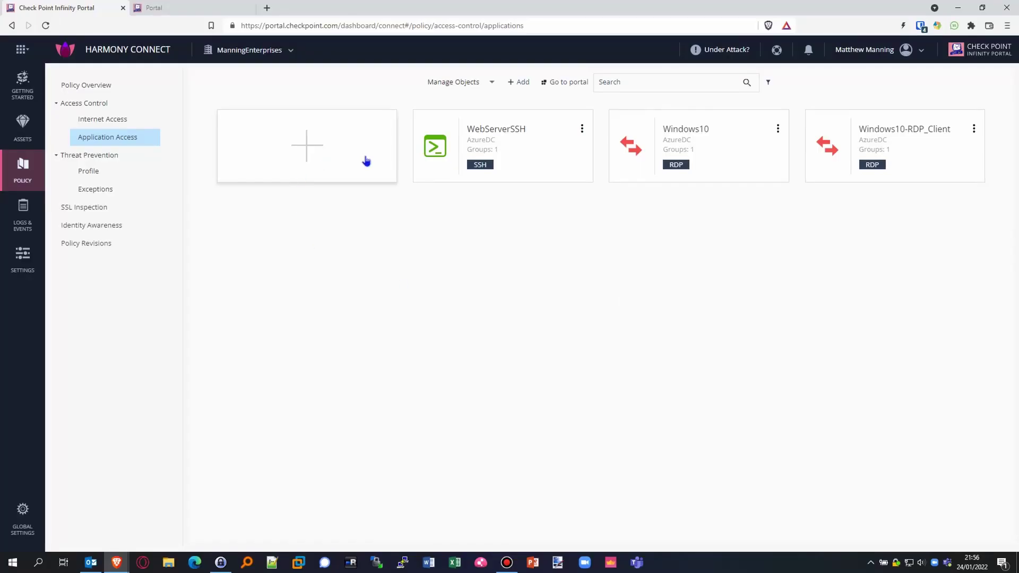
pyautogui.click(366, 160)
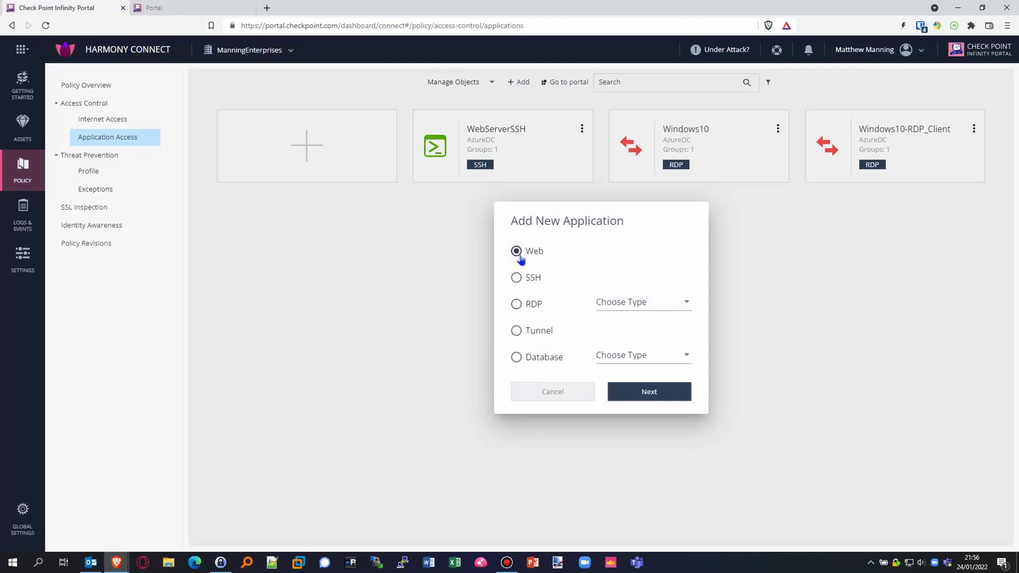
pyautogui.click(649, 392)
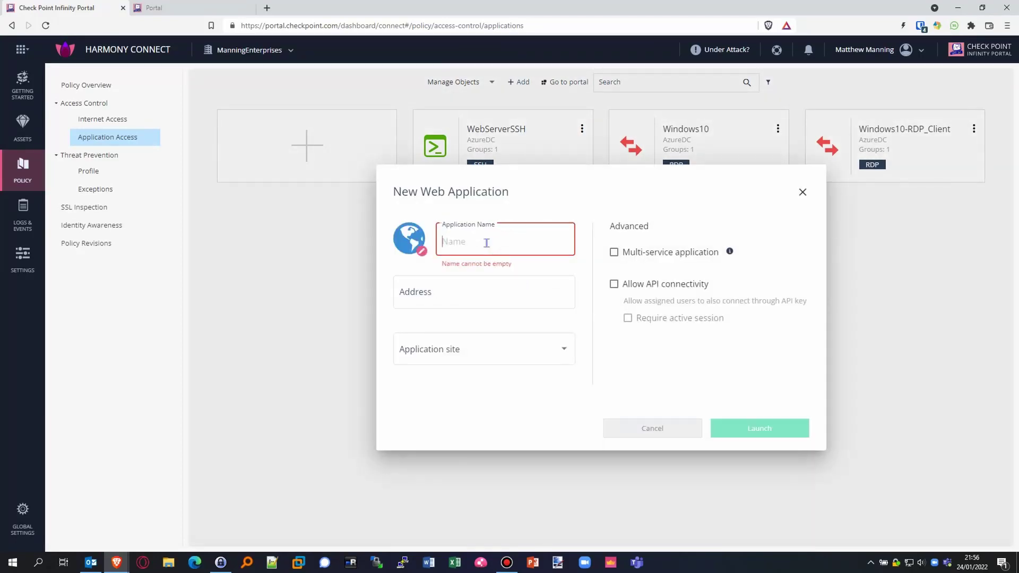
pyautogui.write('TestWebServer')
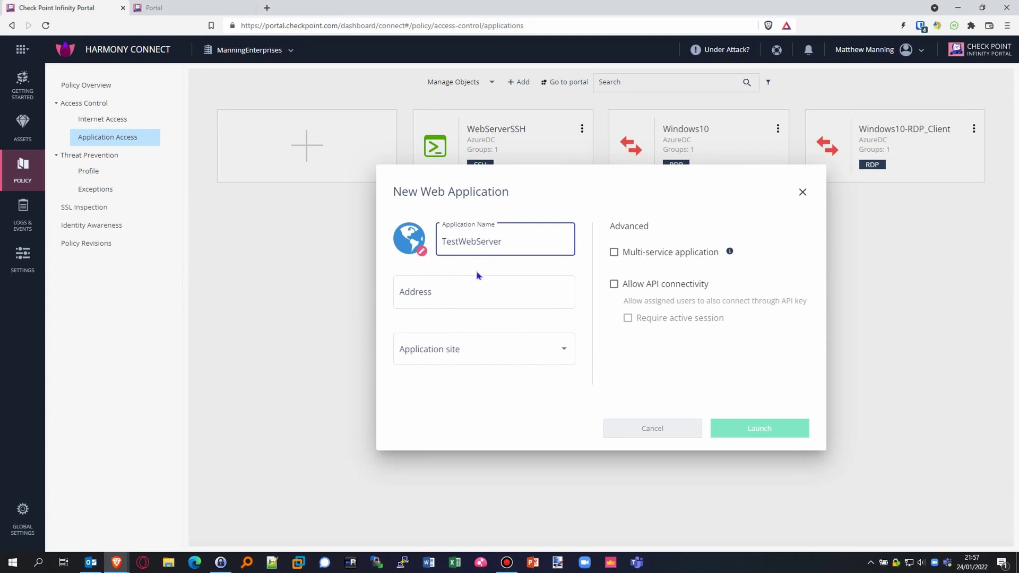
pyautogui.click(454, 293)
pyautogui.write('http')
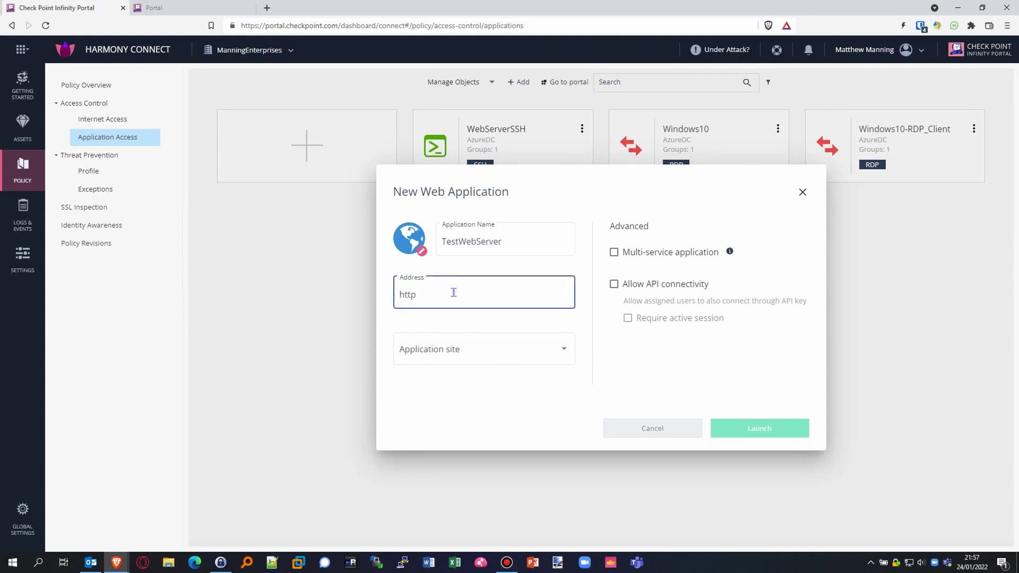
pyautogui.write('://10.0.0.6')
pyautogui.click(542, 355)
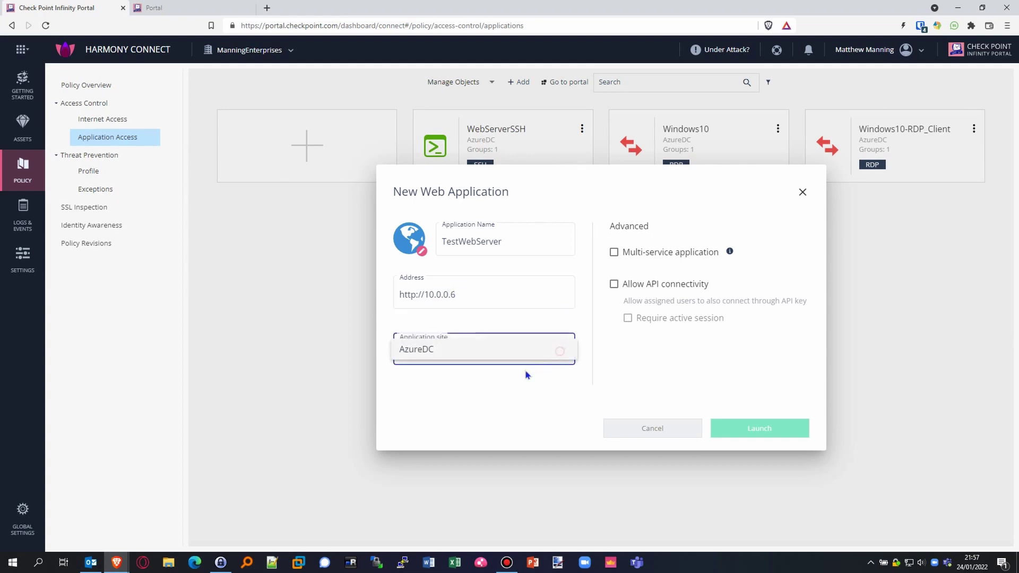
pyautogui.click(422, 352)
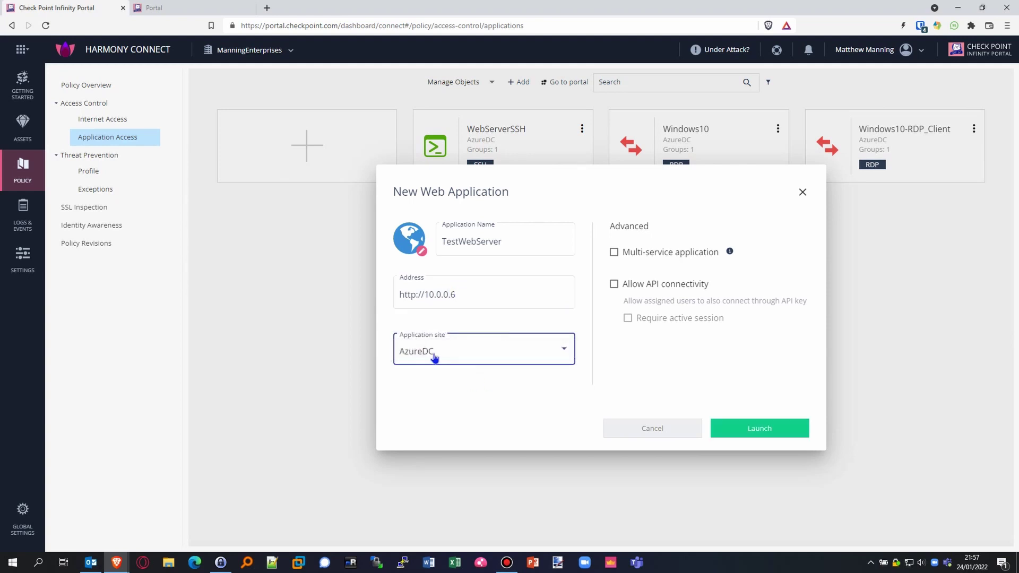
pyautogui.click(792, 433)
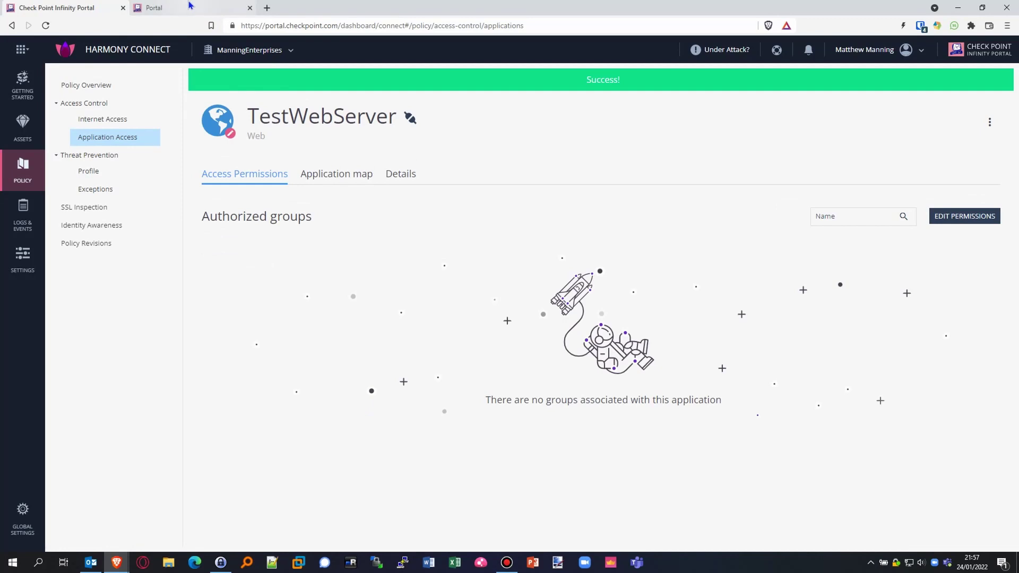
# Step: Authorize the Administrators group for TestWebServer
pyautogui.click(981, 219)
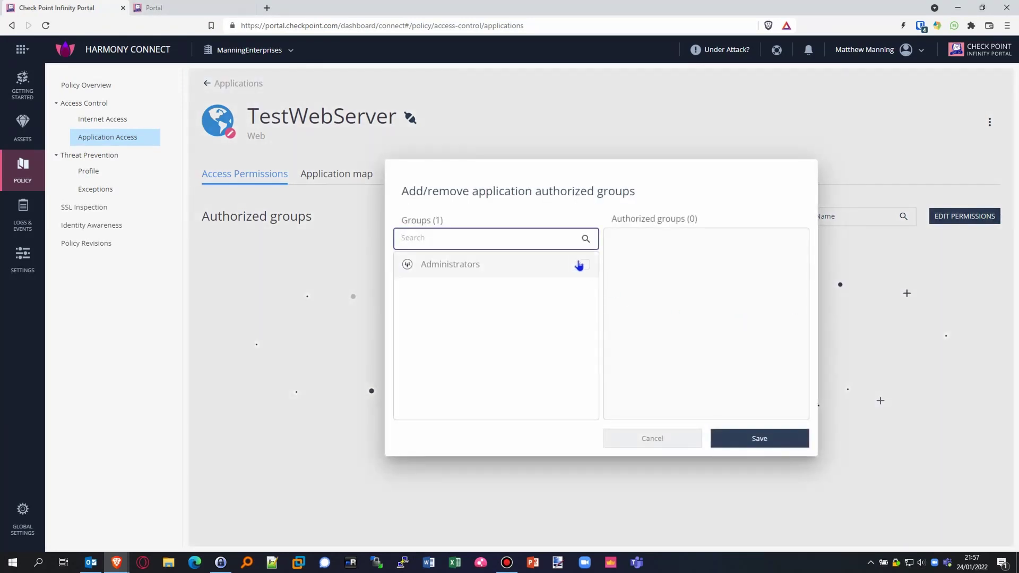
pyautogui.click(583, 265)
pyautogui.click(748, 442)
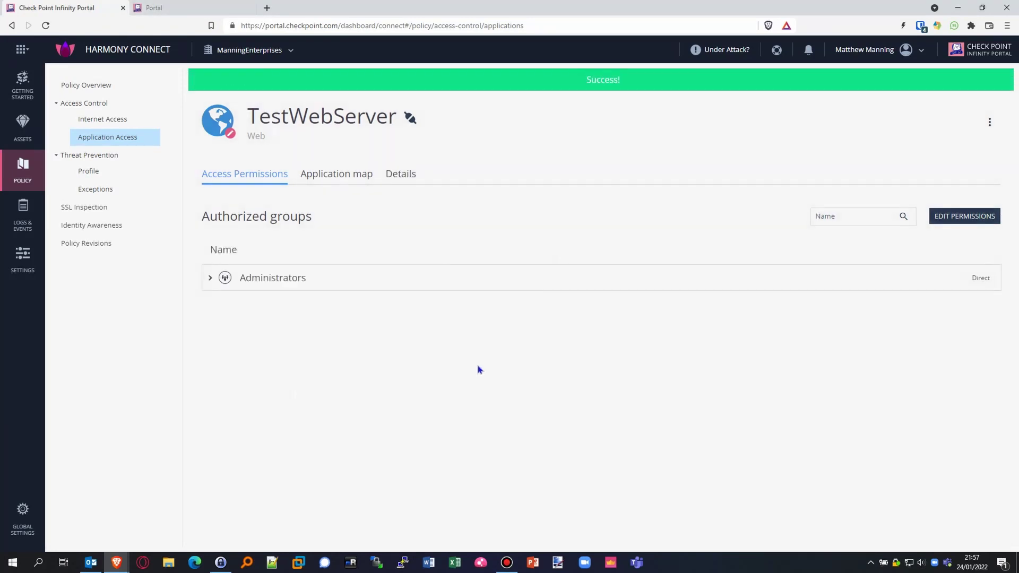
# Step: Refresh the user portal and launch TestWebServer to reach the nginx welcome page
pyautogui.click(164, 8)
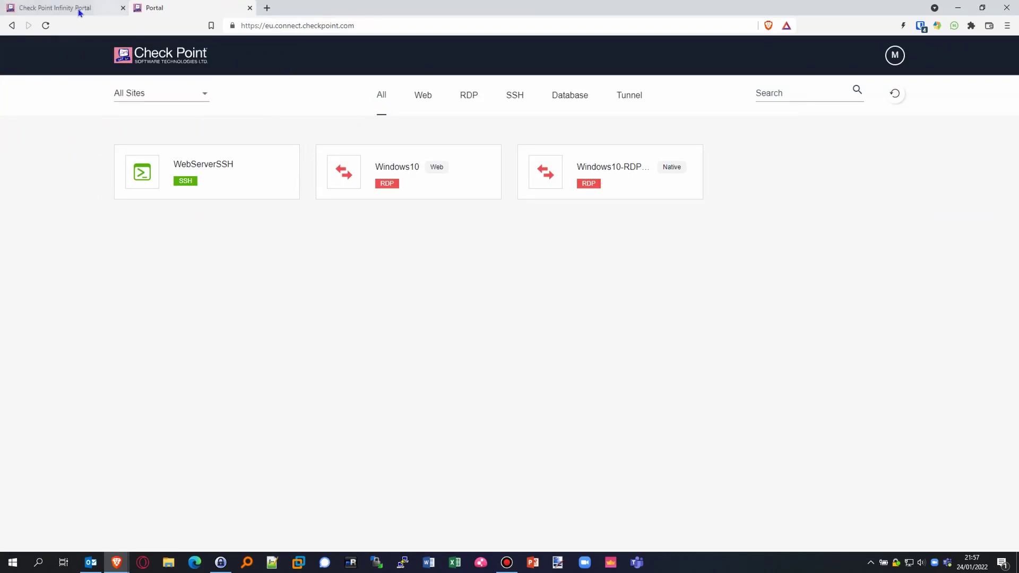
pyautogui.click(45, 25)
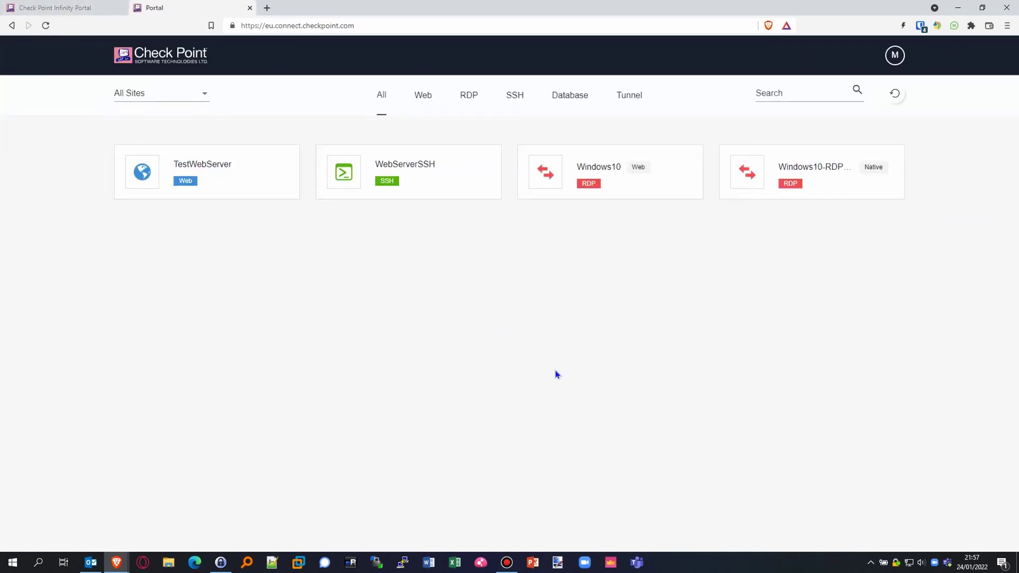
pyautogui.click(258, 184)
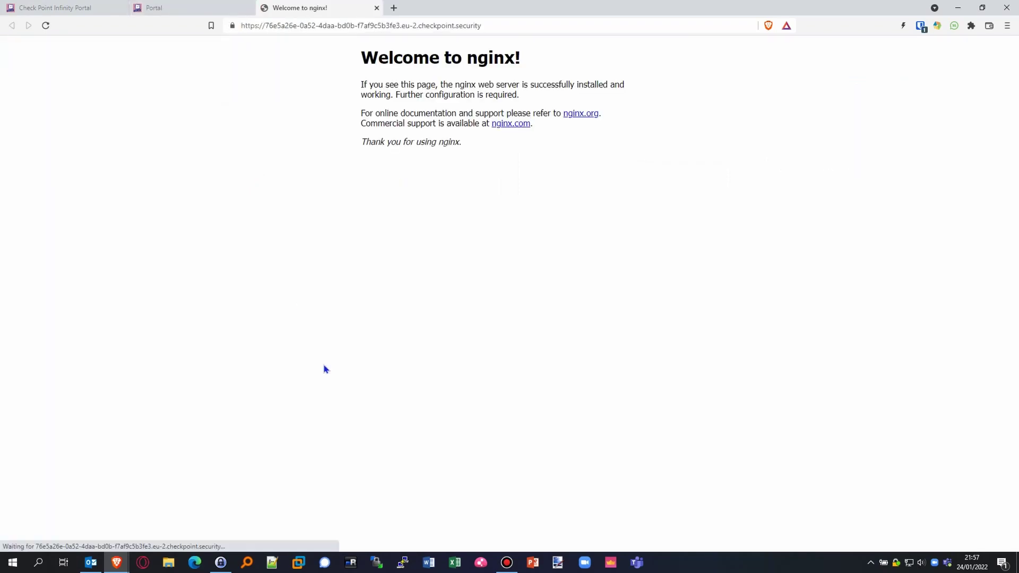